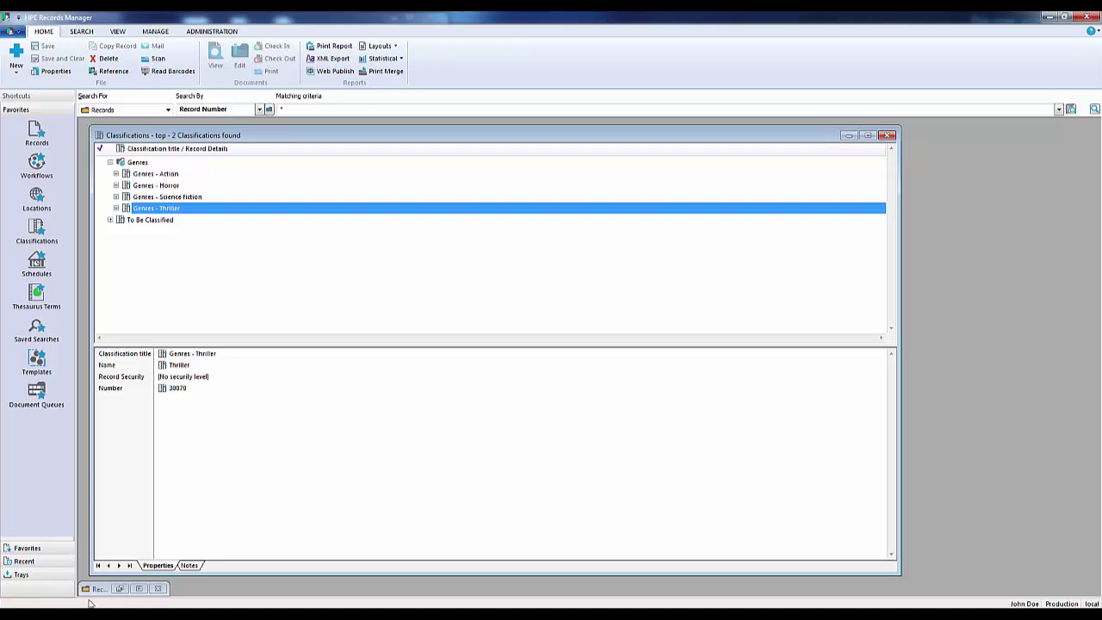
Restore the list of records numbered above 701 and tag every record in it
left_click(100, 589)
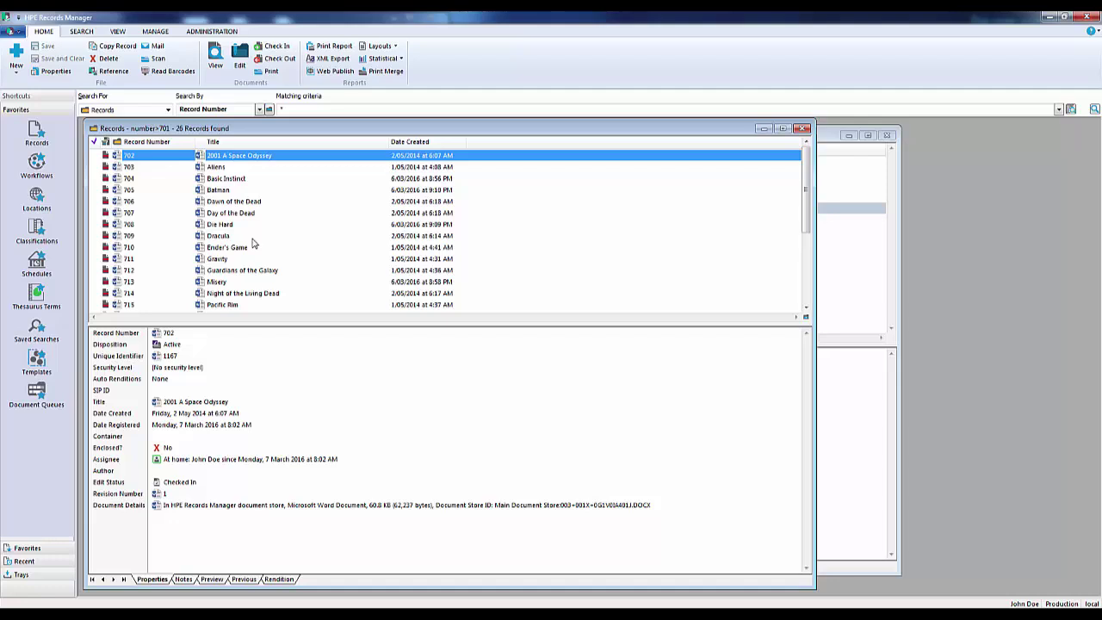
left_click(214, 203)
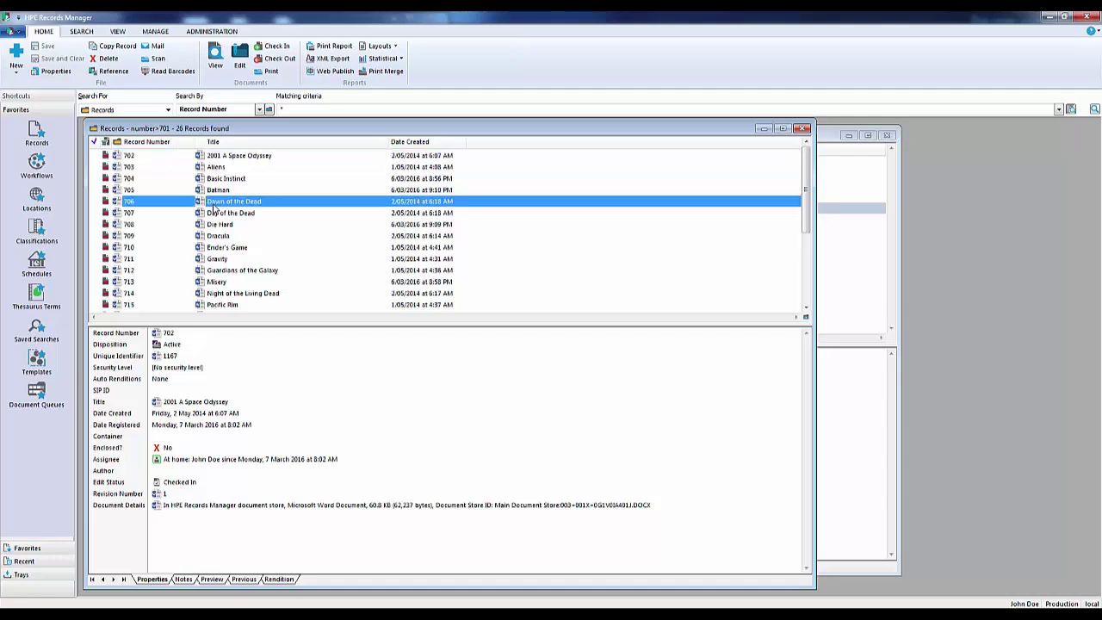
right_click(214, 206)
left_click(246, 215)
left_click(235, 216)
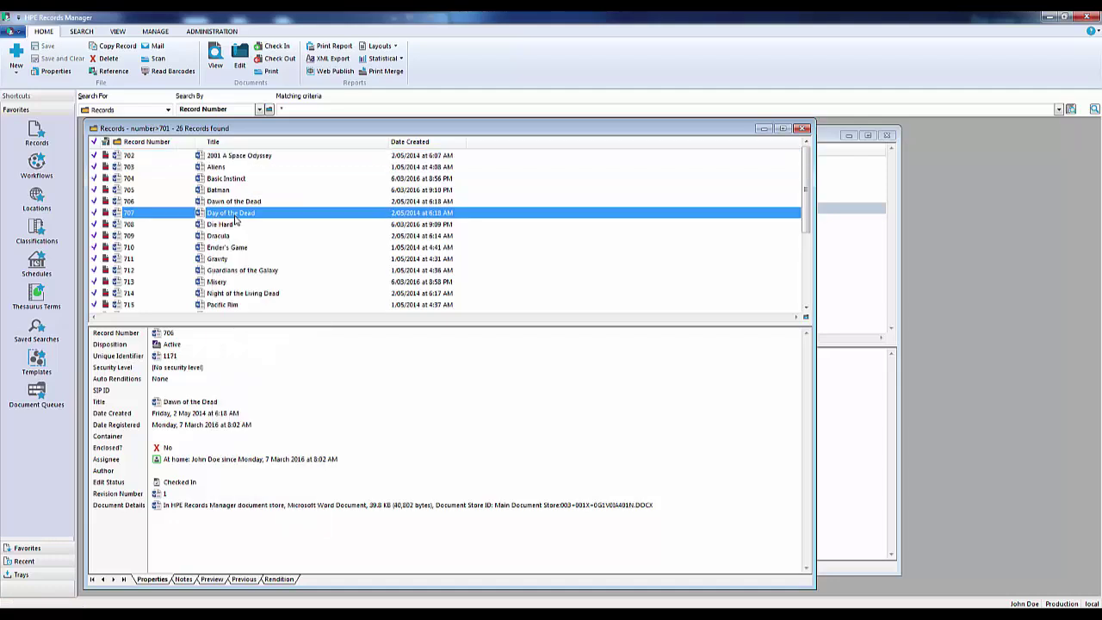
Change the classification of all tagged records to To Be Classified, leaving the record number and retention schedule upgrades off
right_click(236, 221)
mouse_move(302, 417)
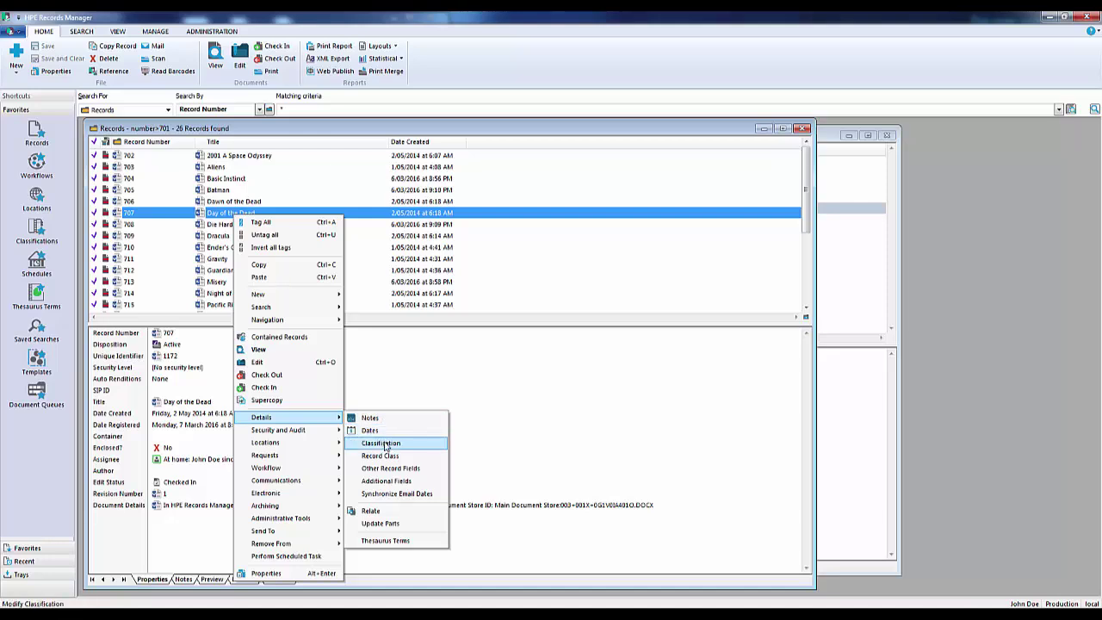
left_click(384, 445)
left_click(496, 364)
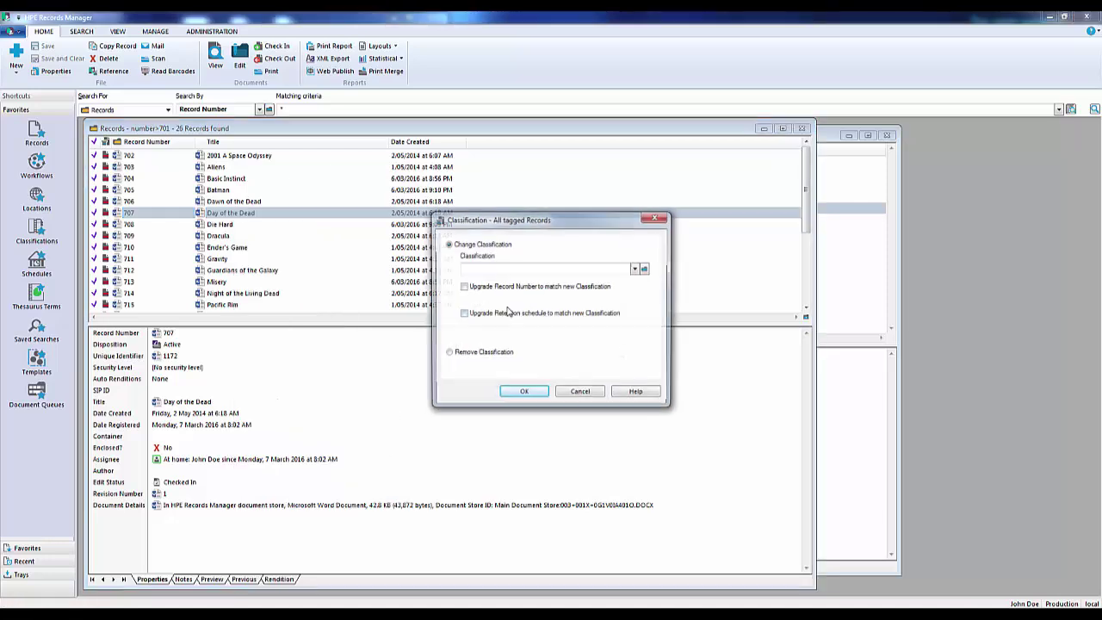
left_click(522, 269)
type("To Be Classified")
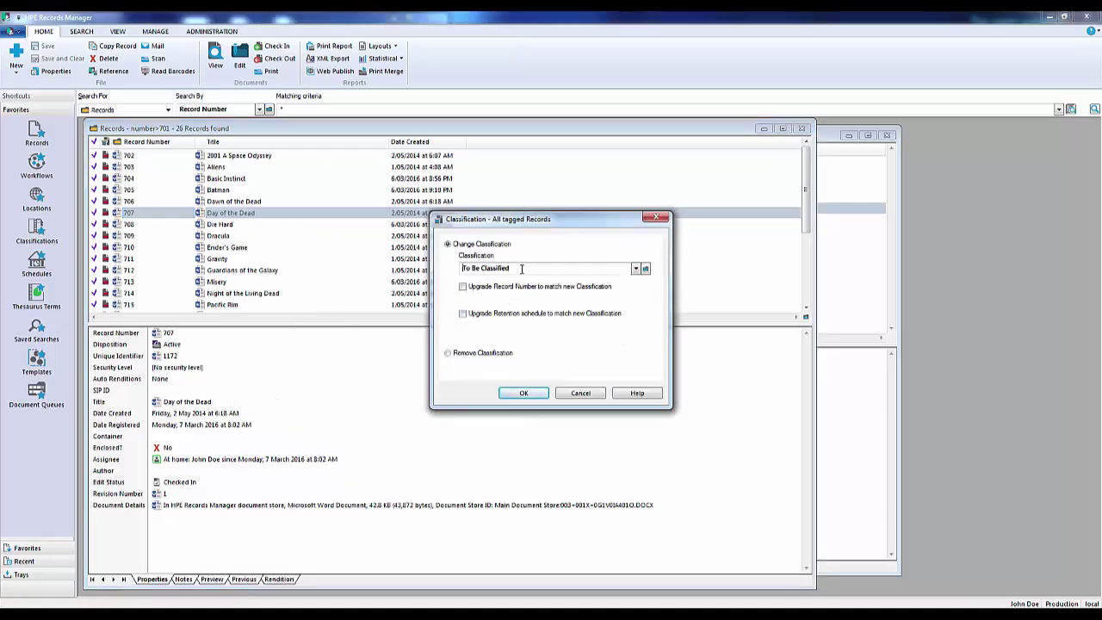
left_click(522, 393)
left_click(656, 282)
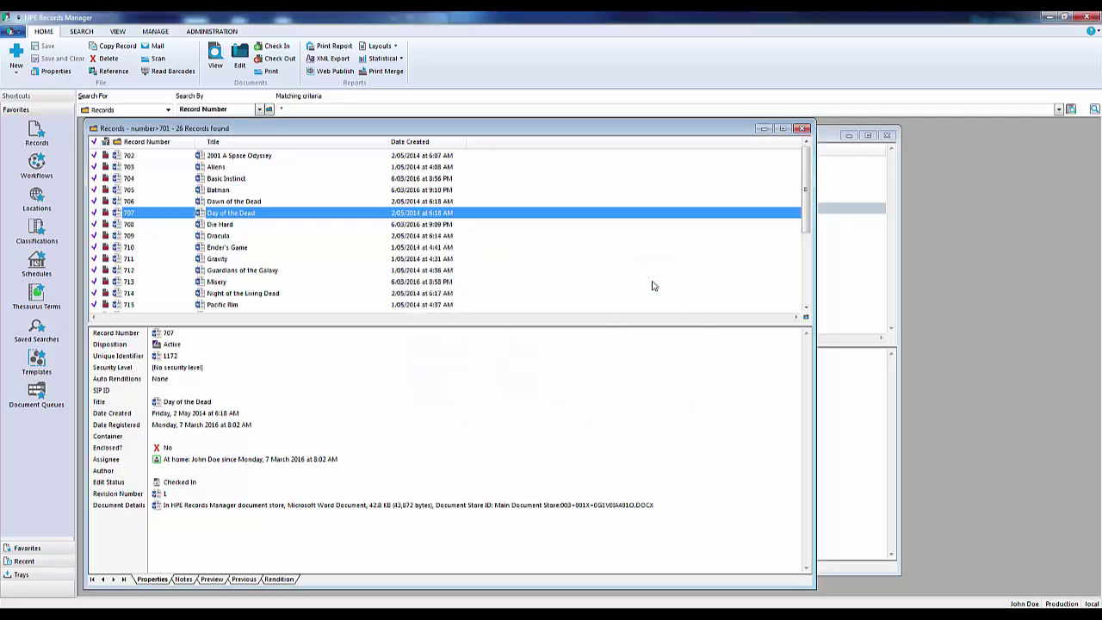
Return to the classifications list and expand the March 2016 folder under Genres - Action to review its records
left_click(840, 250)
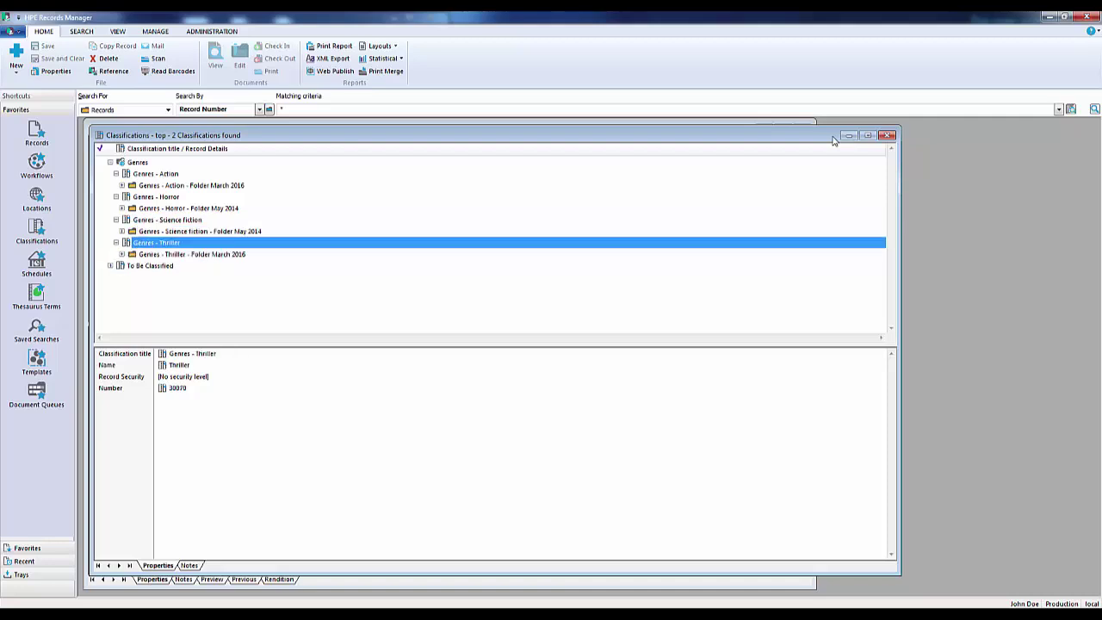
key("Up")
key("Up")
key("Up")
key("Up")
key("Up")
key("Right")
key("Down")
key("Down")
key("Down")
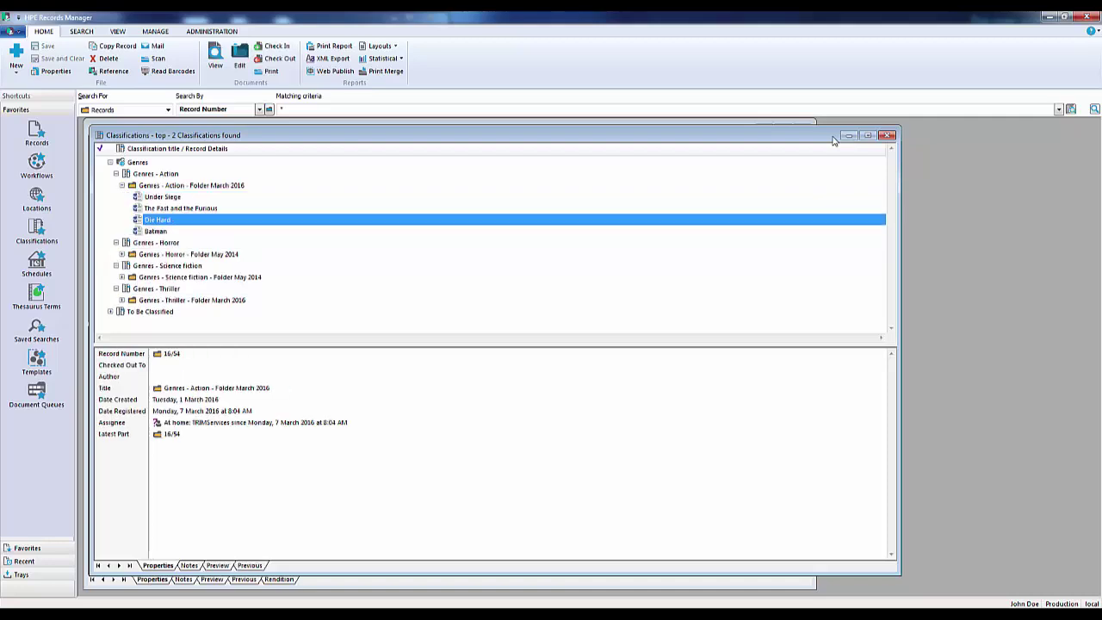
Expand the May 2014 folder under Genres - Horror and look through the records filed in it
key("Down")
key("Down")
key("Down")
key("Right")
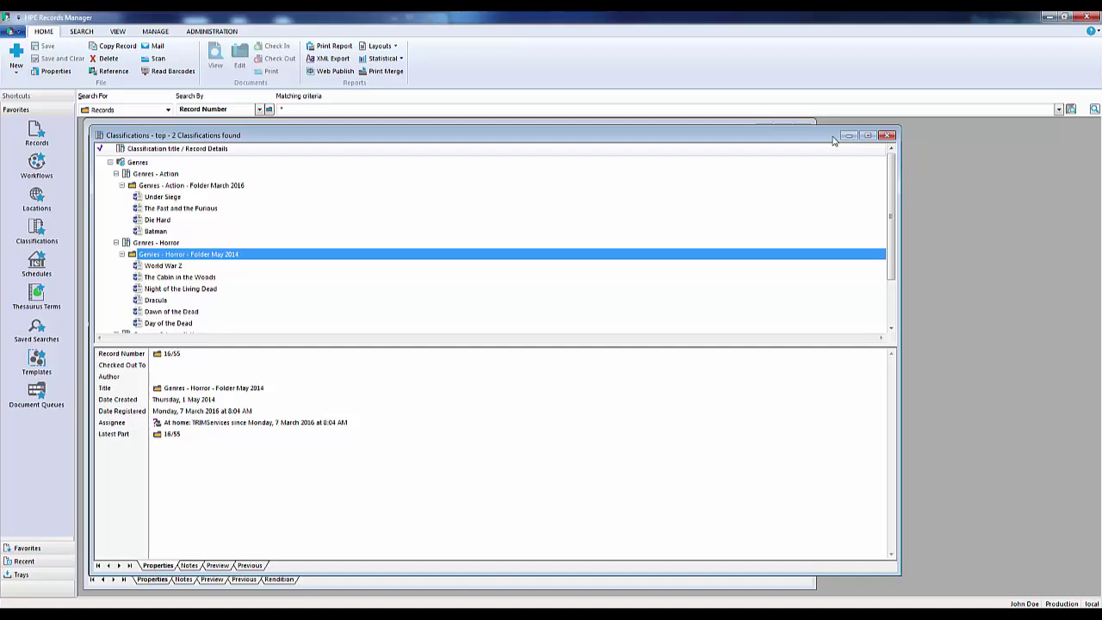
scroll(690, 269, "down", 1)
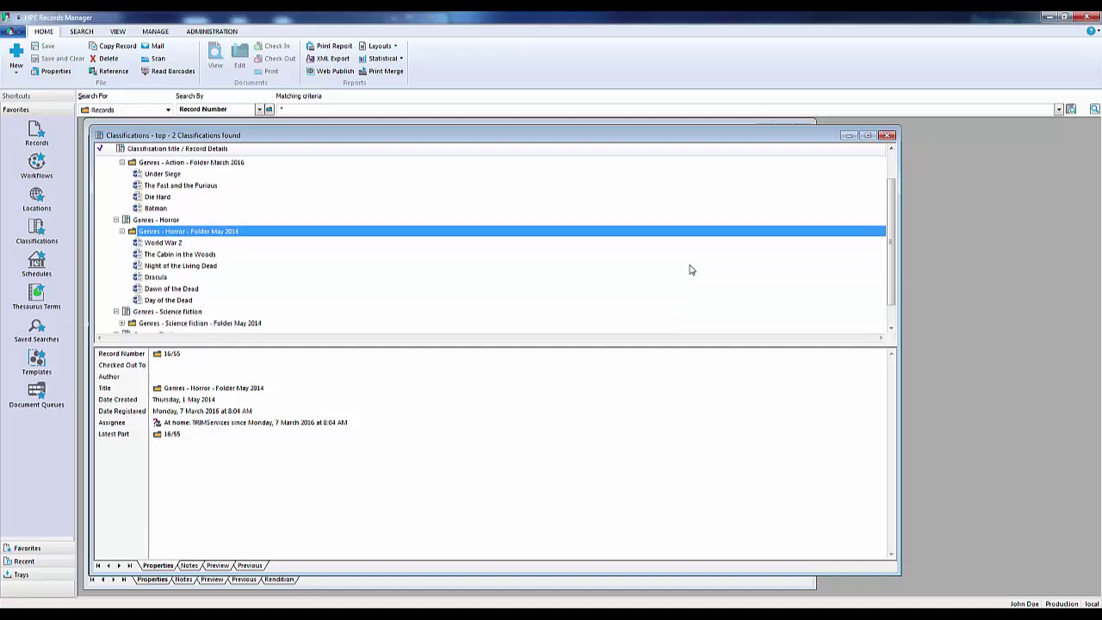
scroll(690, 270, "down", 1)
scroll(364, 317, "down", 1)
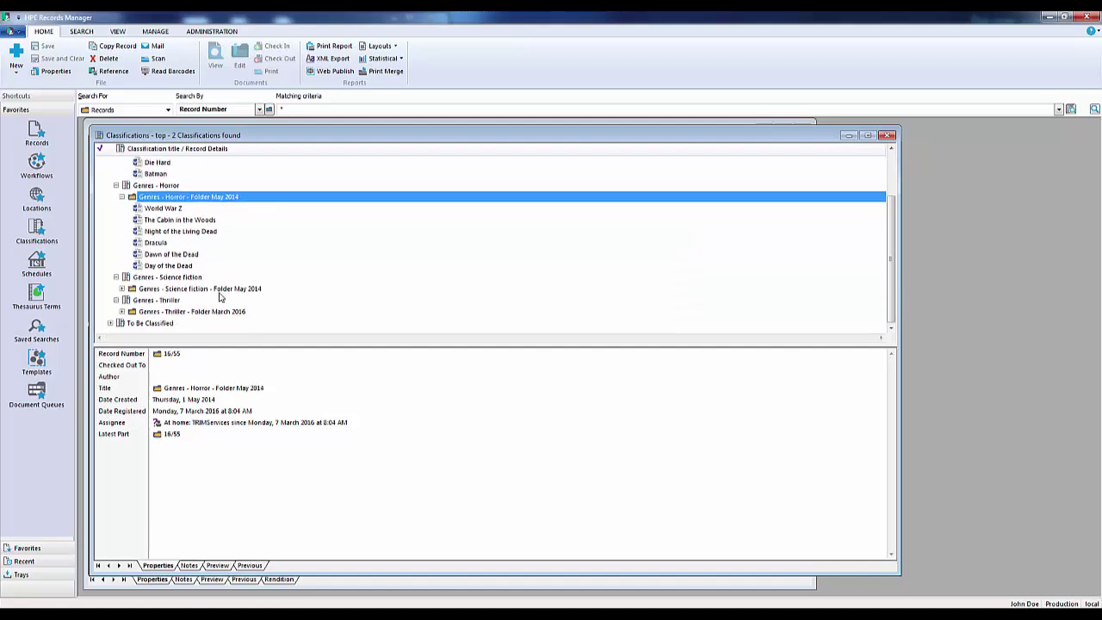
Review the records in the Science fiction May 2014 folder and check To Be Classified for remaining records
double_click(262, 288)
scroll(262, 288, "down", 4)
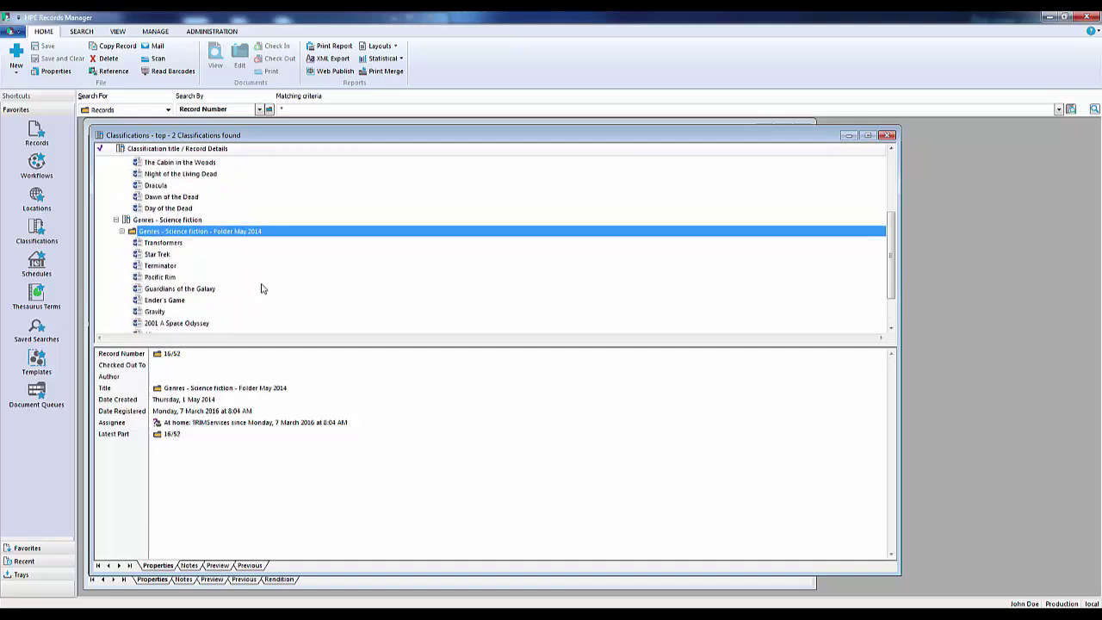
left_click(114, 324)
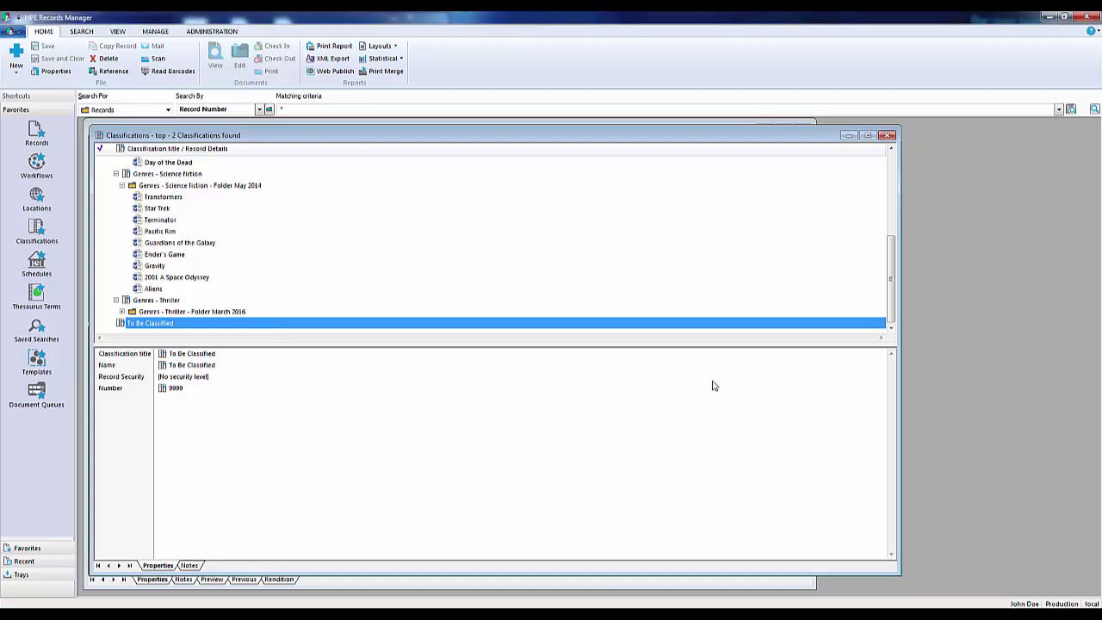
Review the auto-classification settings in the properties of the Genres - Action classification
scroll(519, 312, "up", 5)
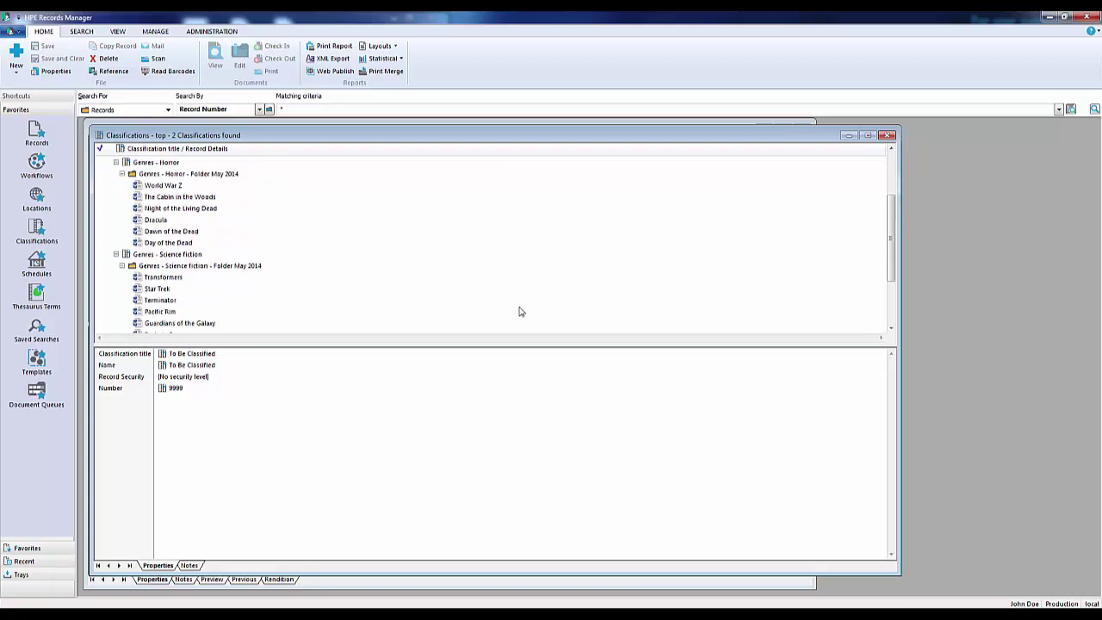
left_click(169, 173)
right_click(169, 173)
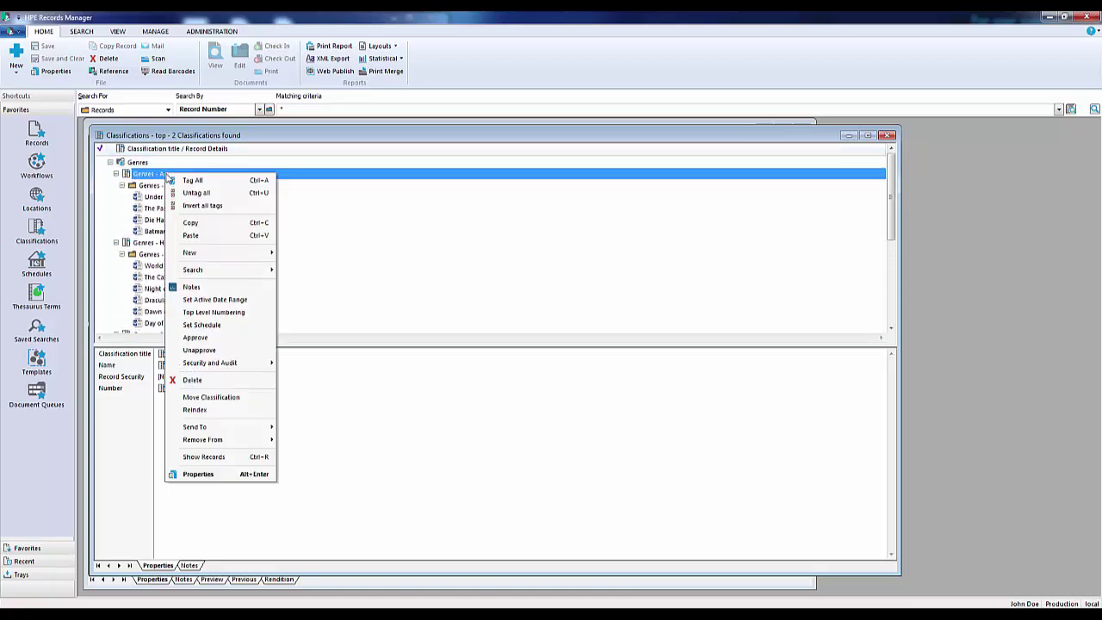
left_click(198, 474)
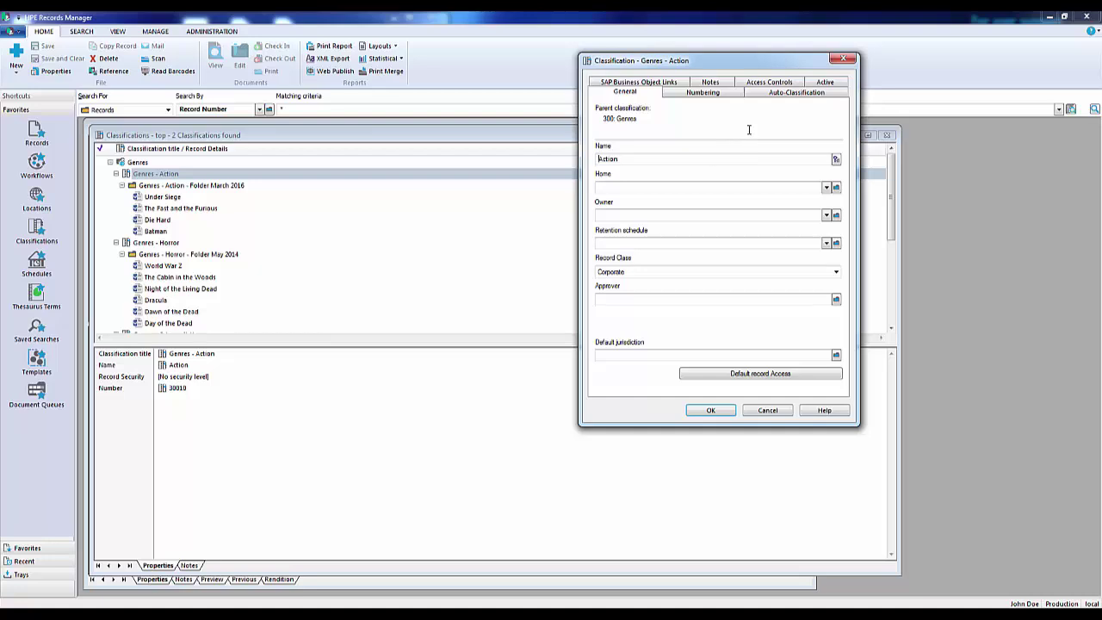
left_click(770, 96)
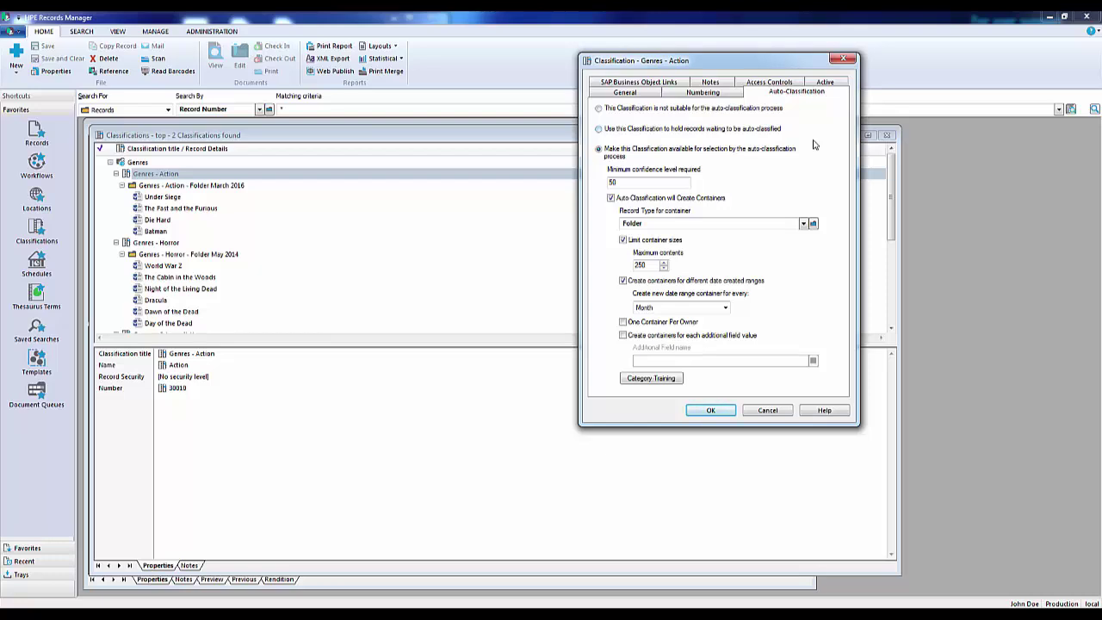
left_click(786, 465)
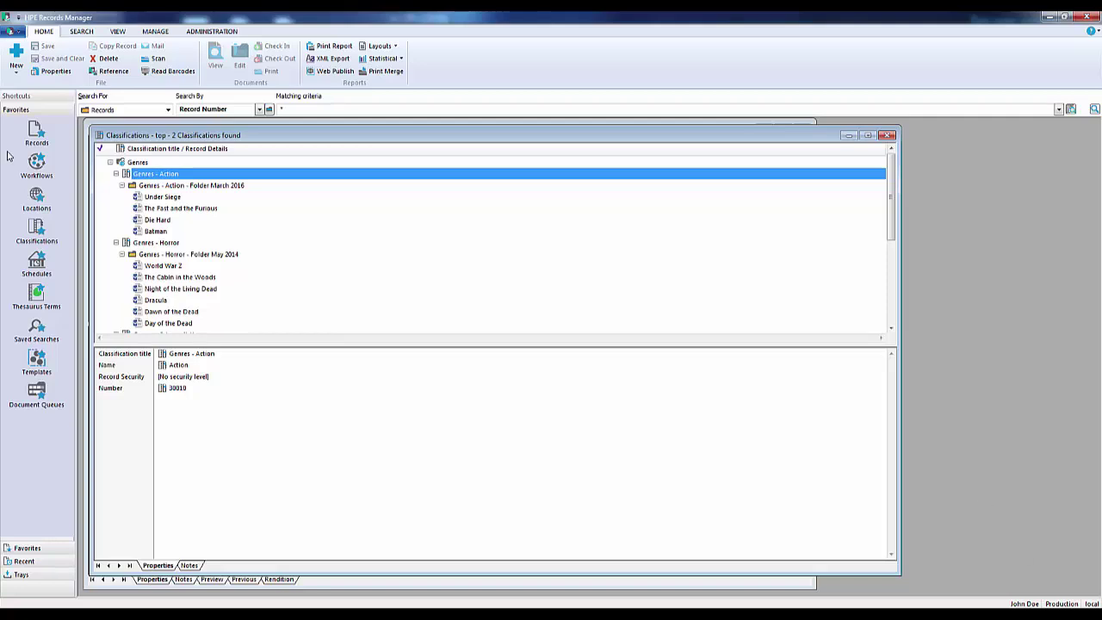
Set the classification of the favorite record The Lord of the Rings - Fellowship of the Ring to To Be Classified
left_click(34, 131)
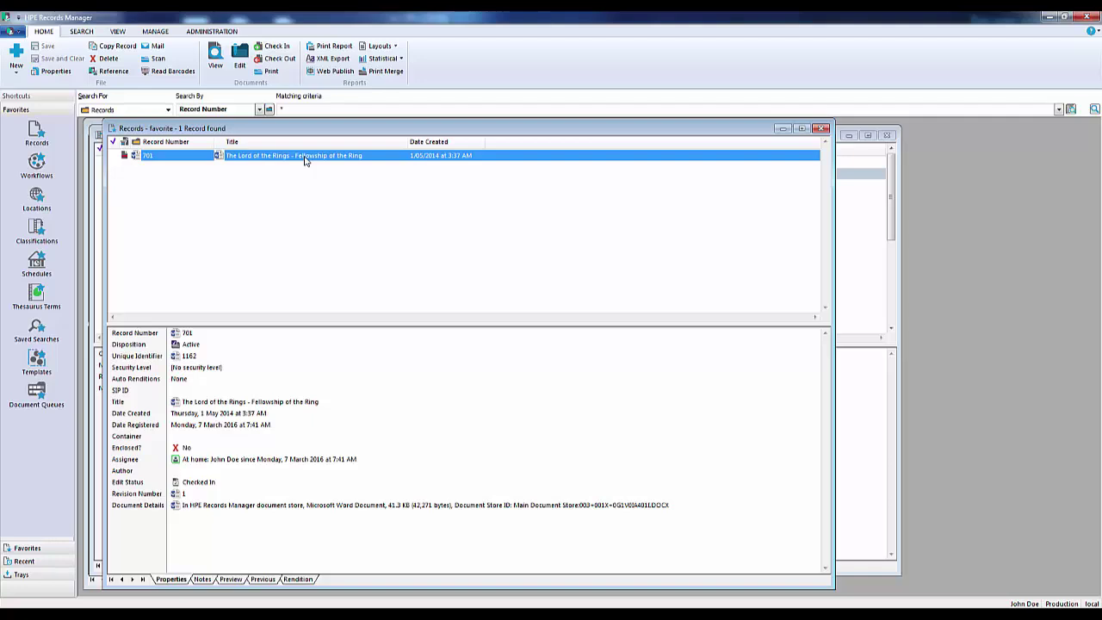
right_click(304, 160)
mouse_move(379, 357)
left_click(468, 389)
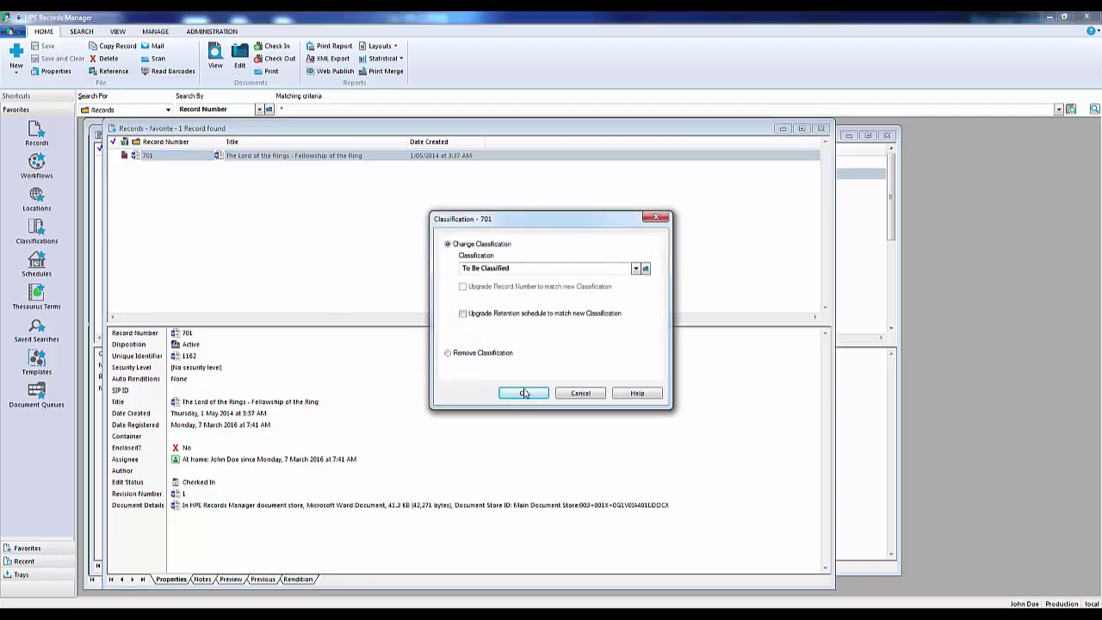
left_click(524, 393)
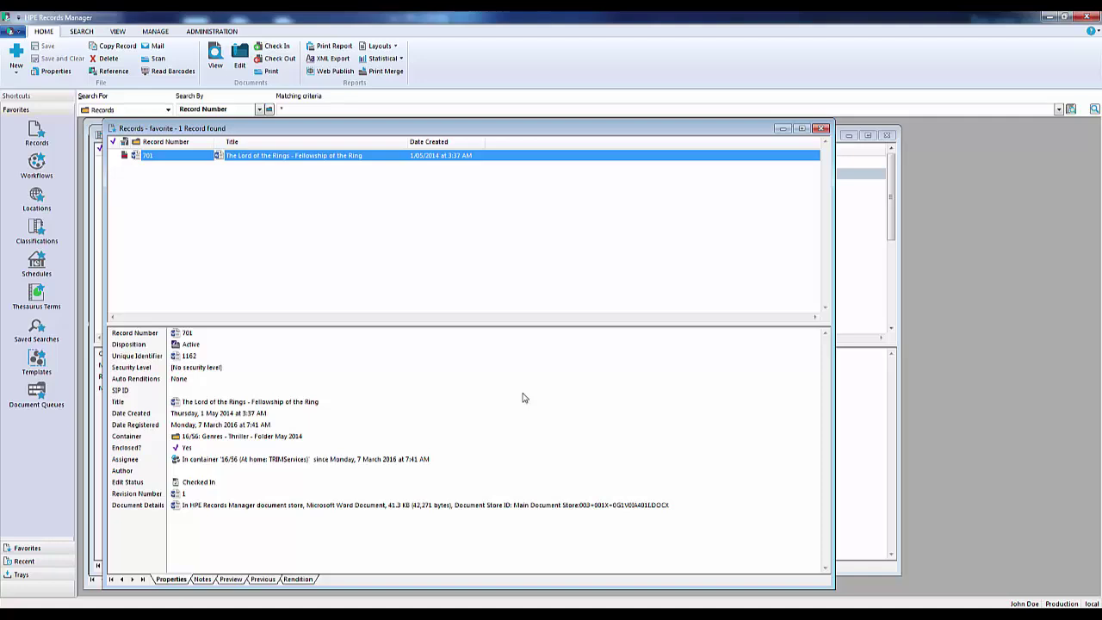
Read the auto-classification details in the record's notes, checking the best match and confidence level
left_click(202, 580)
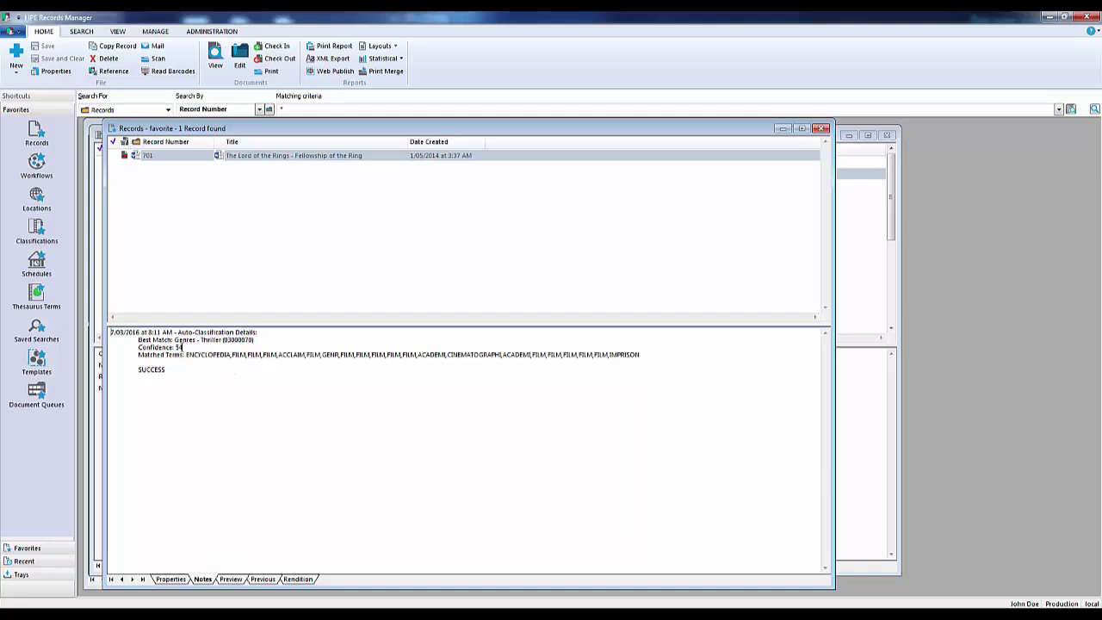
left_click_drag(137, 347, 189, 348)
left_click(189, 348)
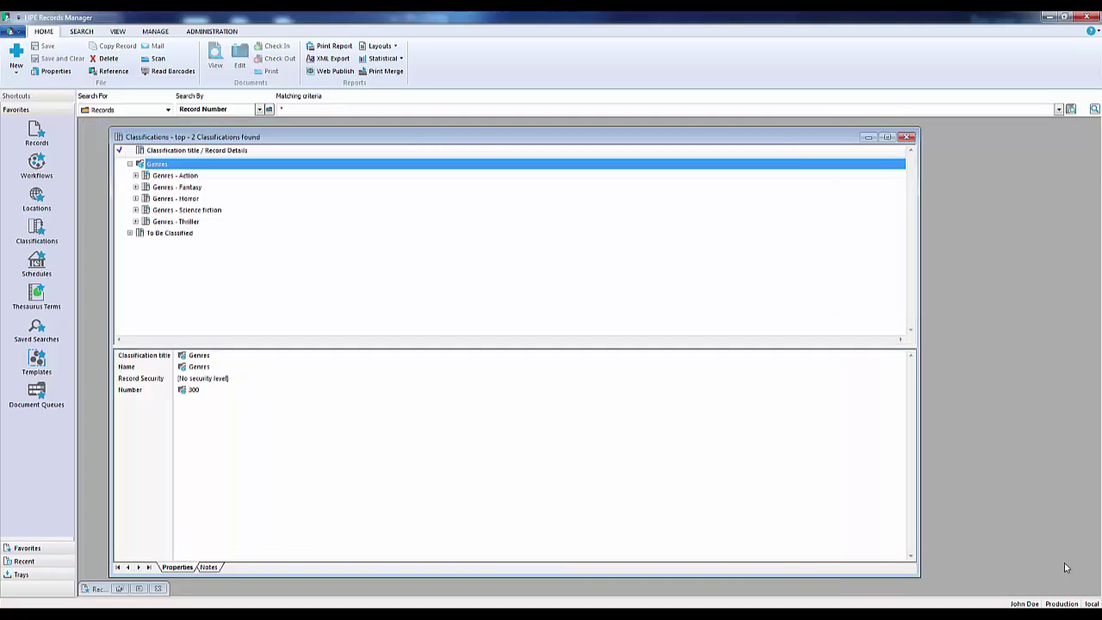
Review the auto-classification settings and descriptive notes in the properties of the Genres - Fantasy classification
left_click(194, 188)
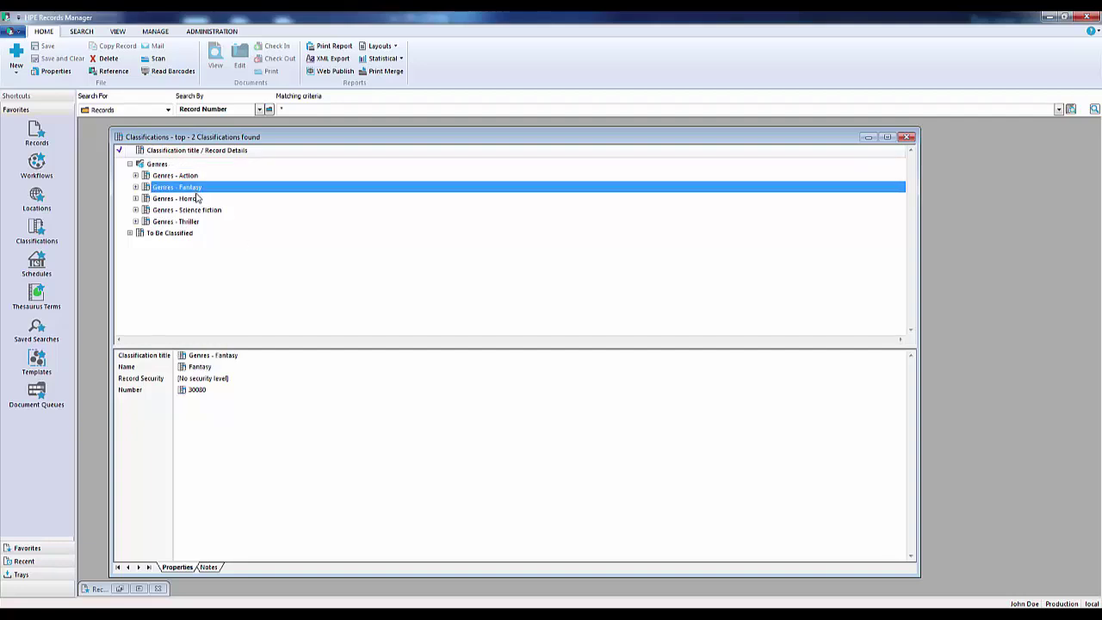
right_click(191, 188)
left_click(223, 487)
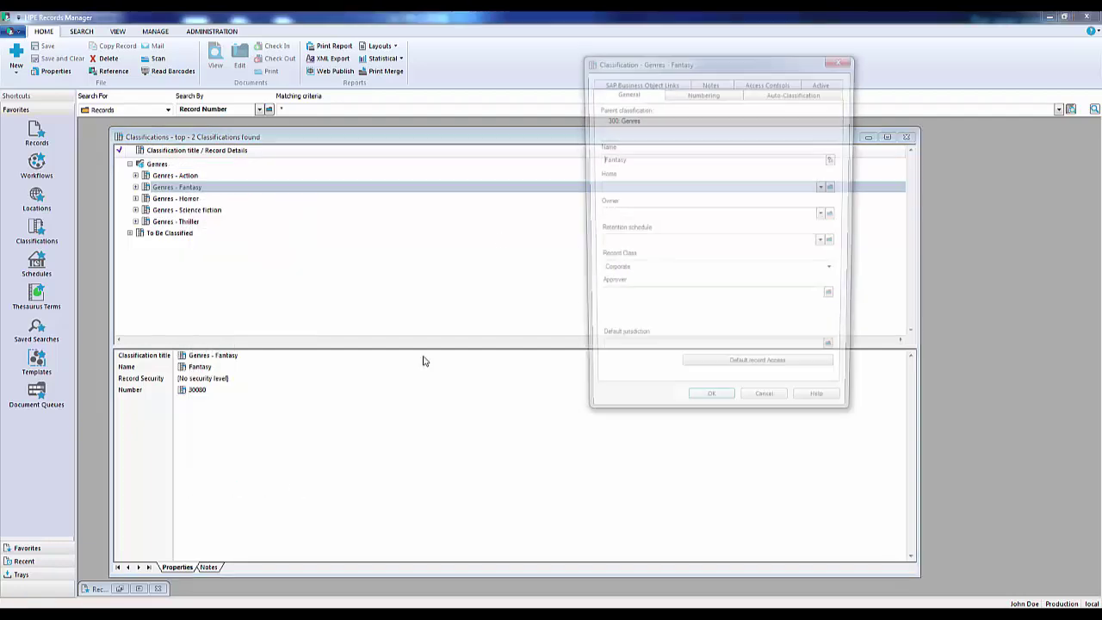
left_click(764, 97)
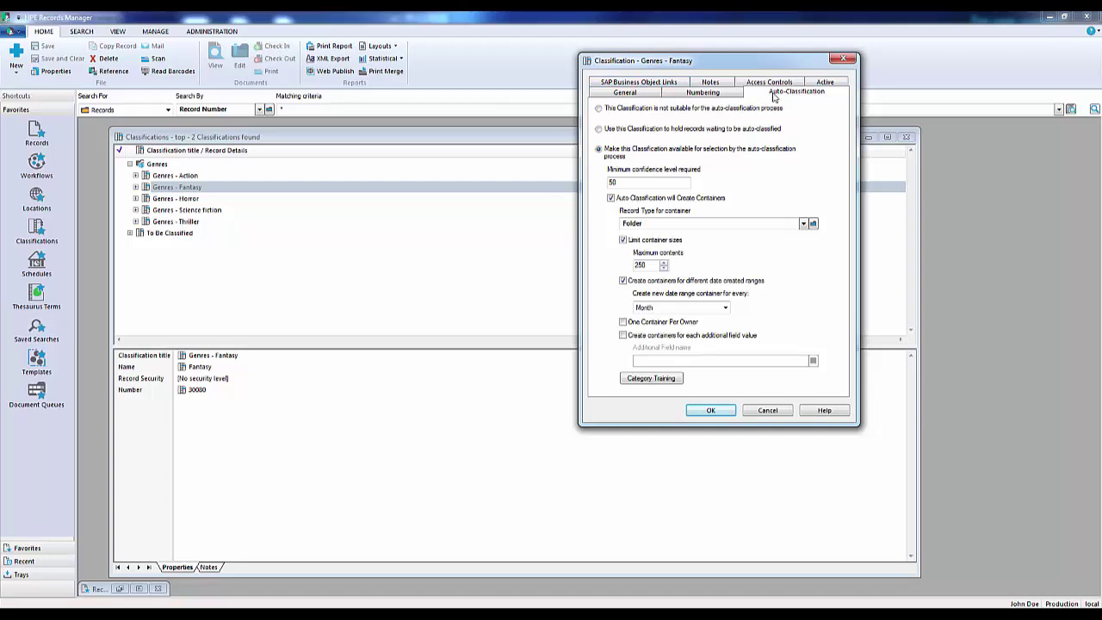
left_click(711, 83)
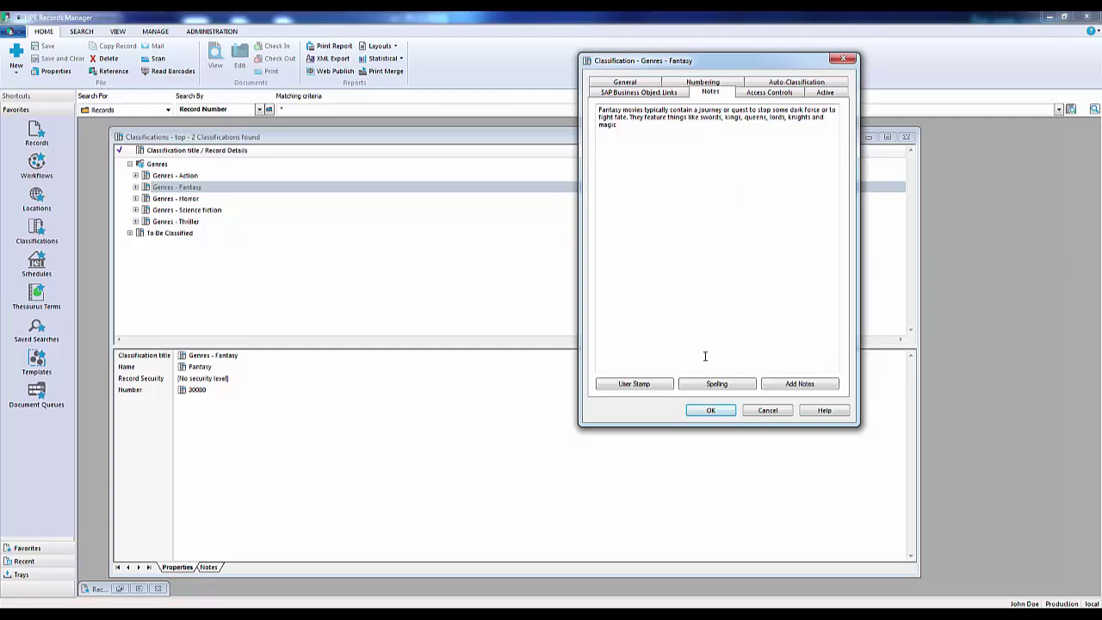
left_click(710, 411)
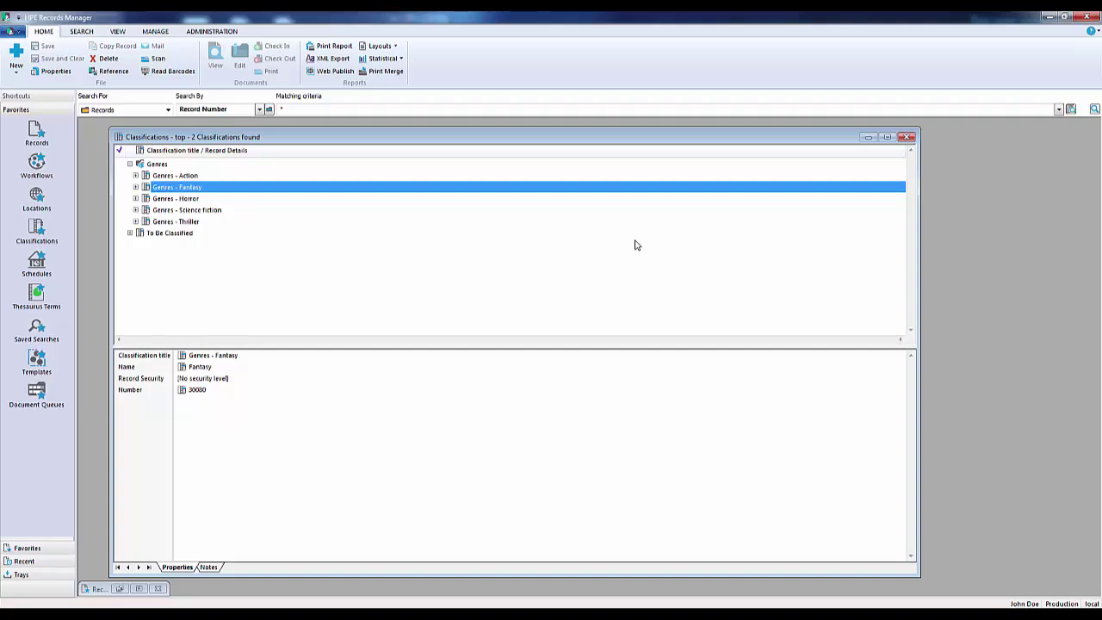
Run IDOL category training for name:fantasy using classification notes instead of records within the classification structure, overwriting the existing log file
left_click(203, 34)
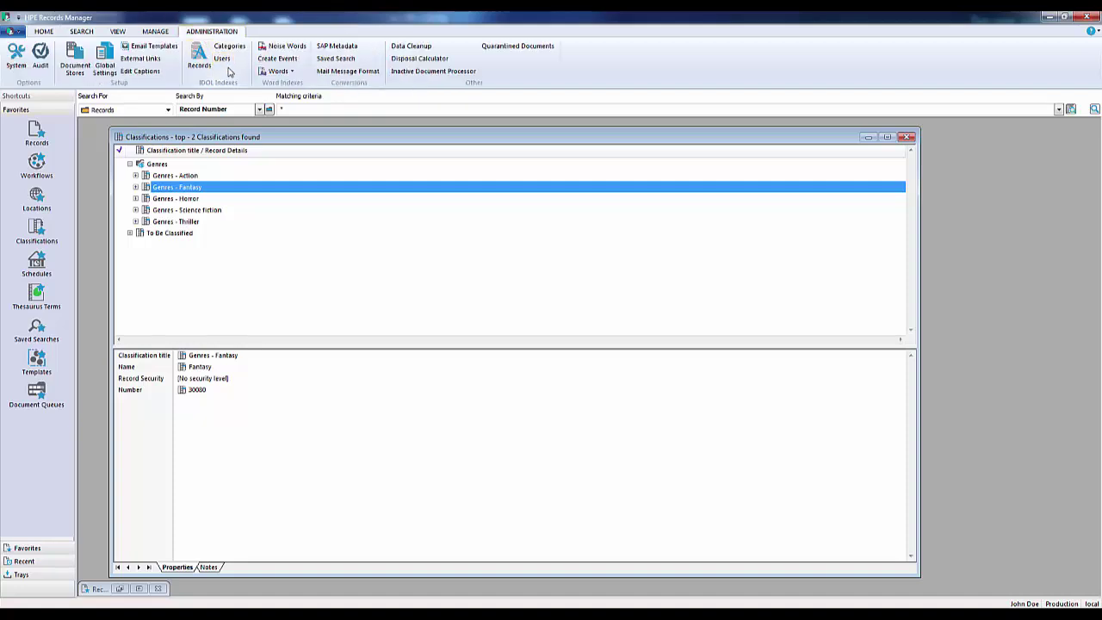
left_click(238, 52)
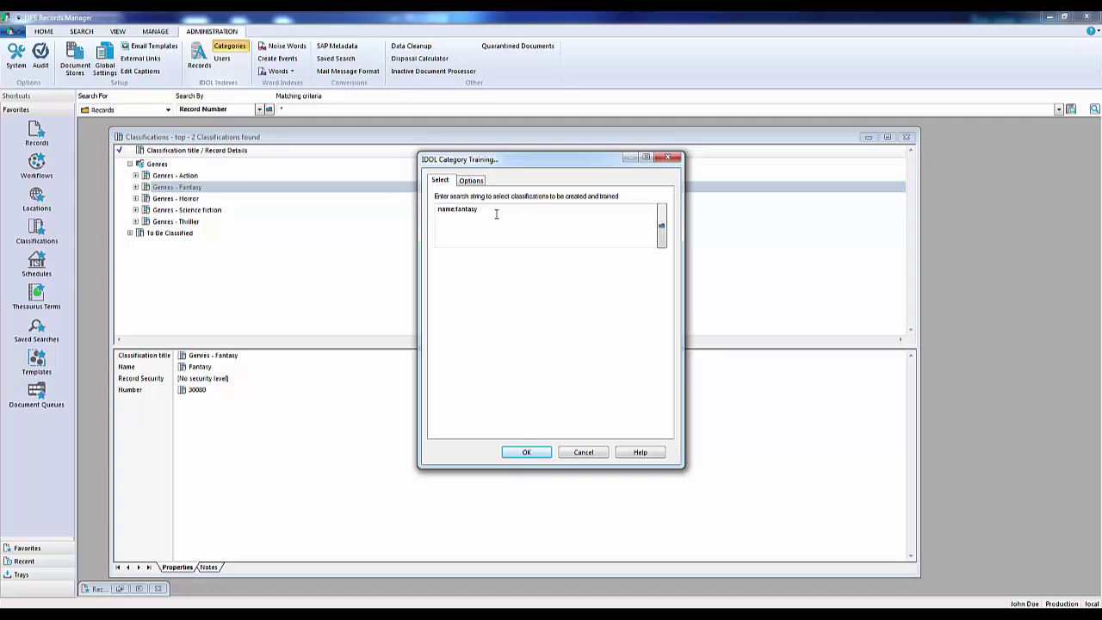
left_click(478, 182)
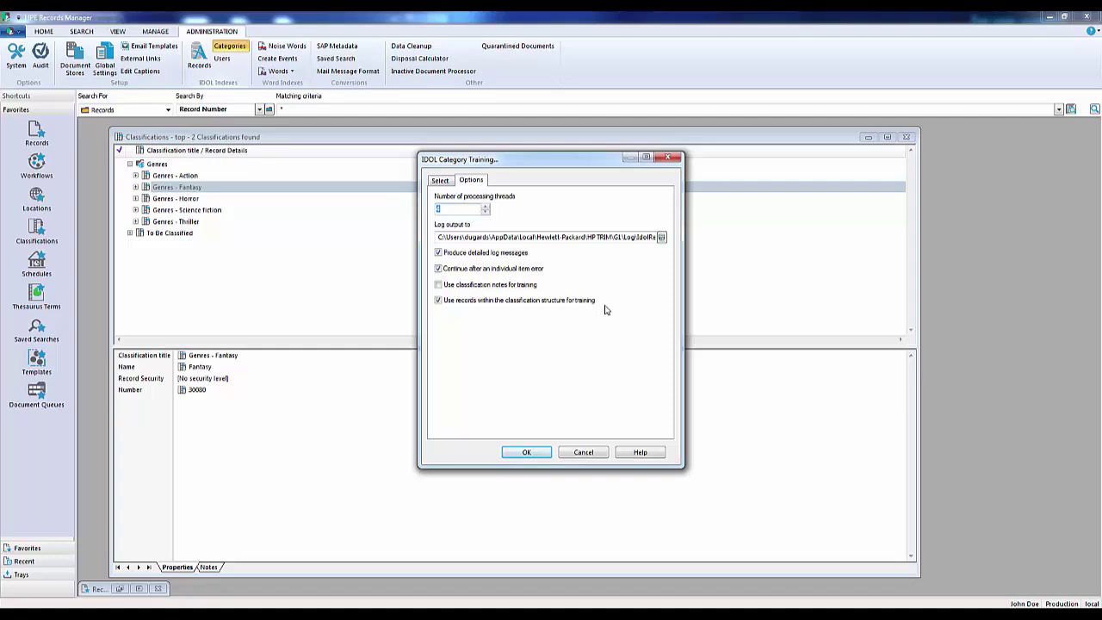
left_click(524, 287)
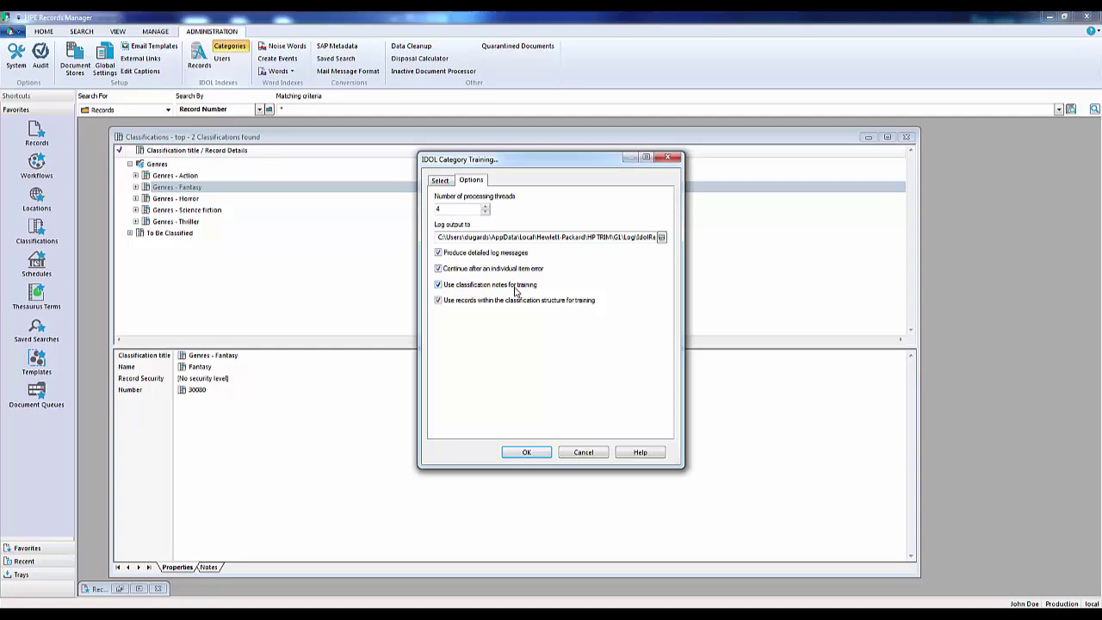
left_click(455, 303)
left_click(514, 453)
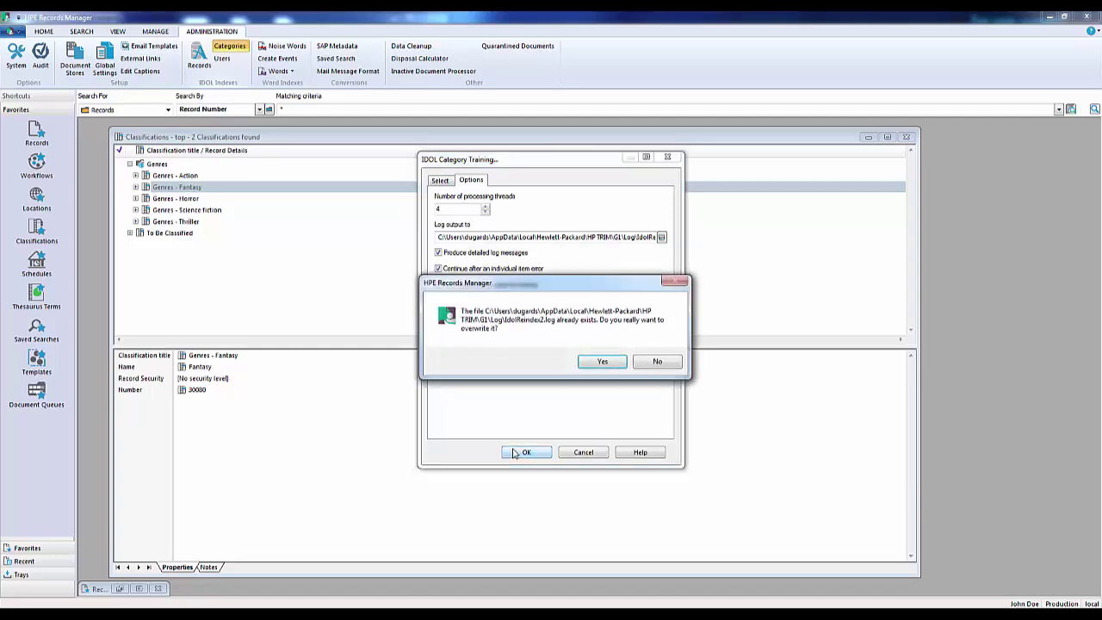
left_click(604, 362)
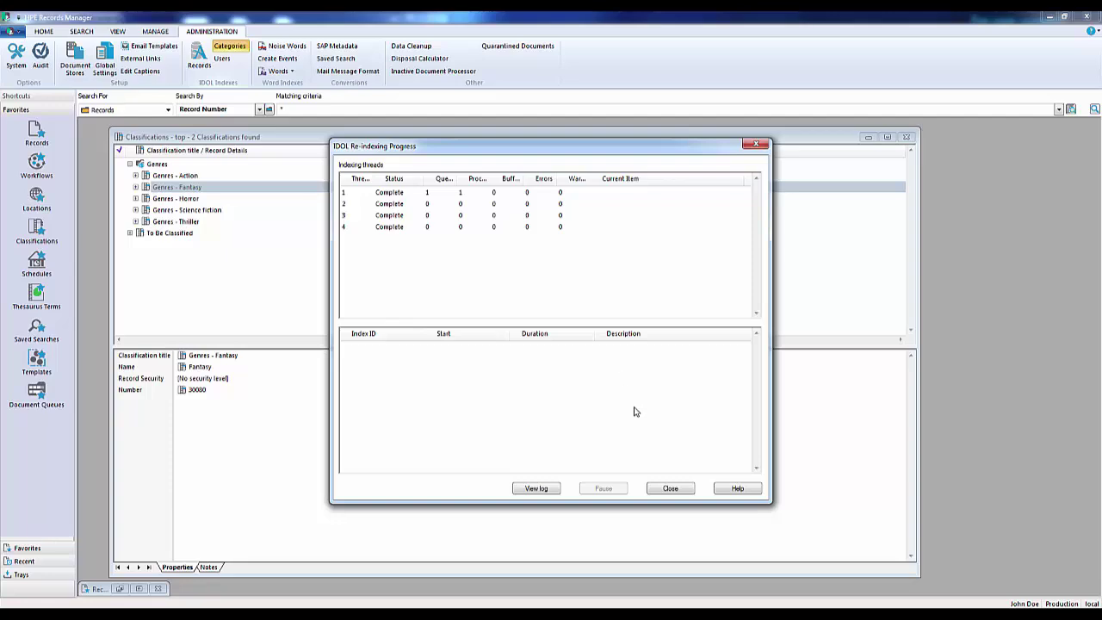
Close the re-indexing progress and reset the classification of the record The Lord of the Rings - Fellowship of the Ring to To Be Classified
left_click(670, 490)
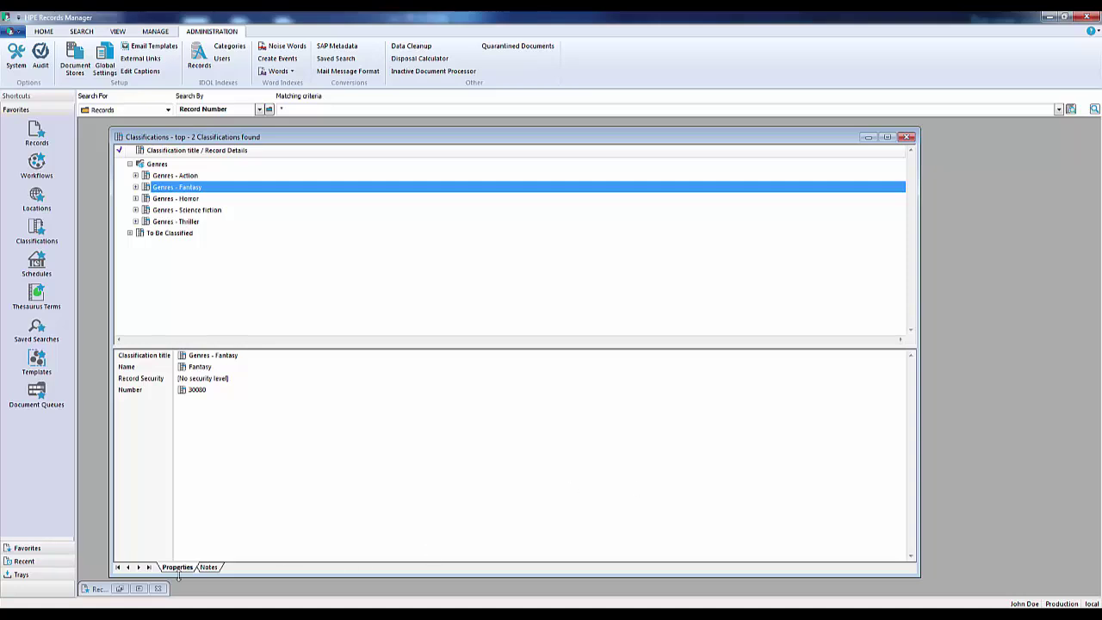
left_click(98, 590)
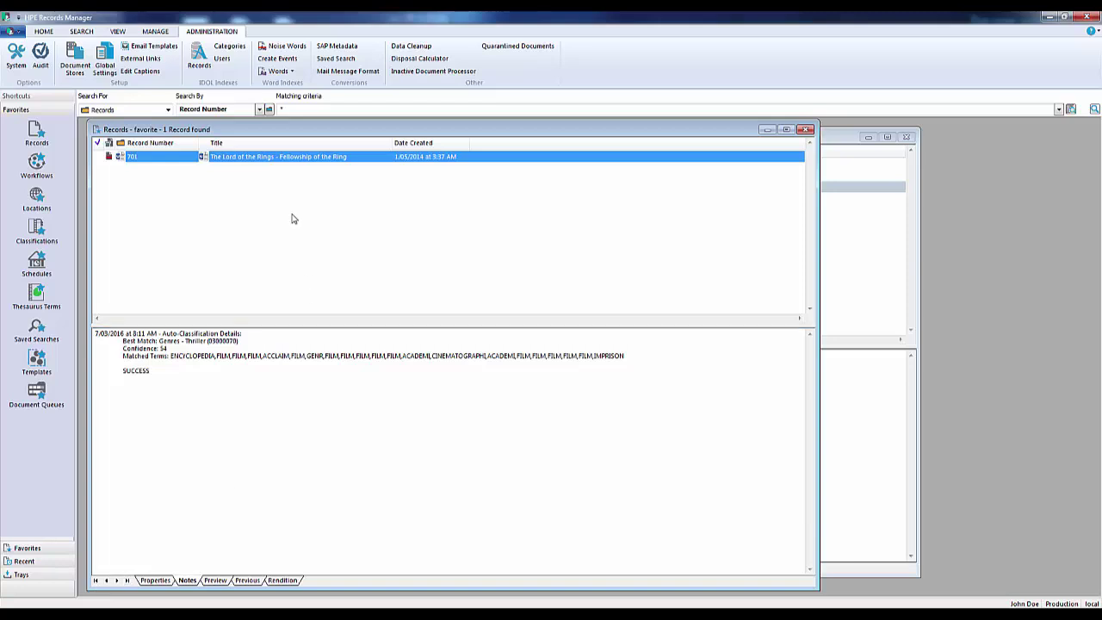
right_click(264, 160)
mouse_move(331, 375)
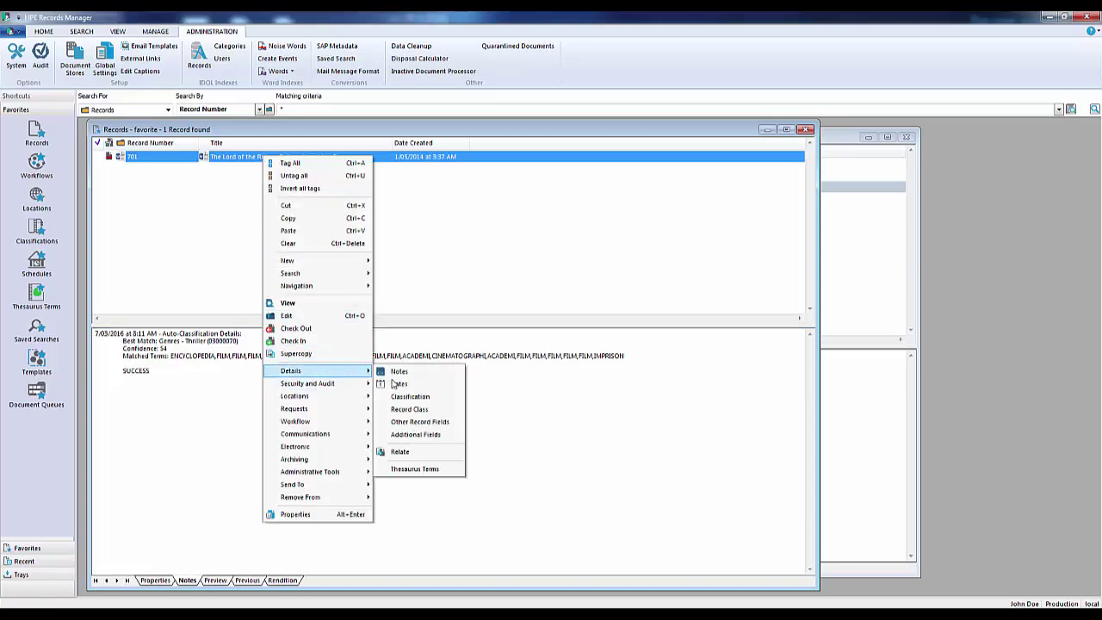
left_click(408, 397)
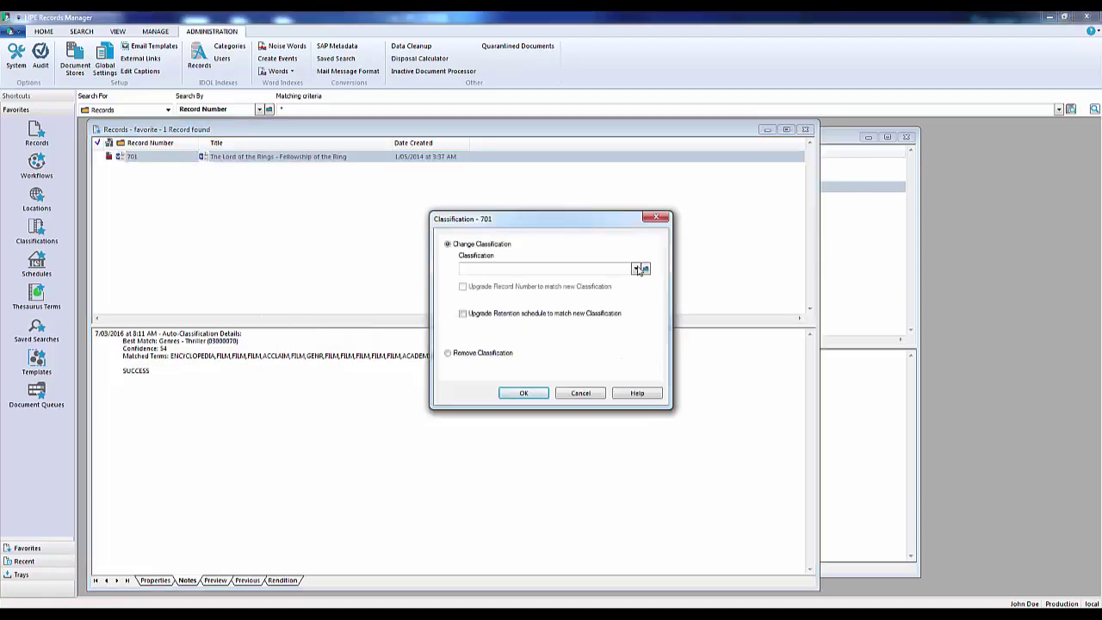
left_click(639, 270)
left_click(595, 283)
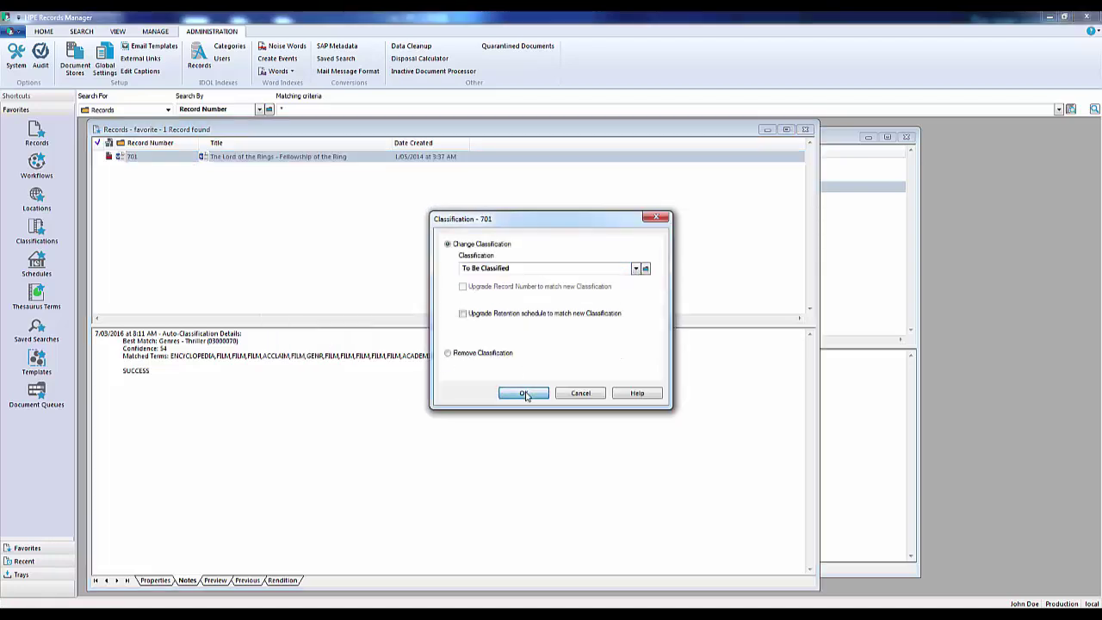
left_click(524, 393)
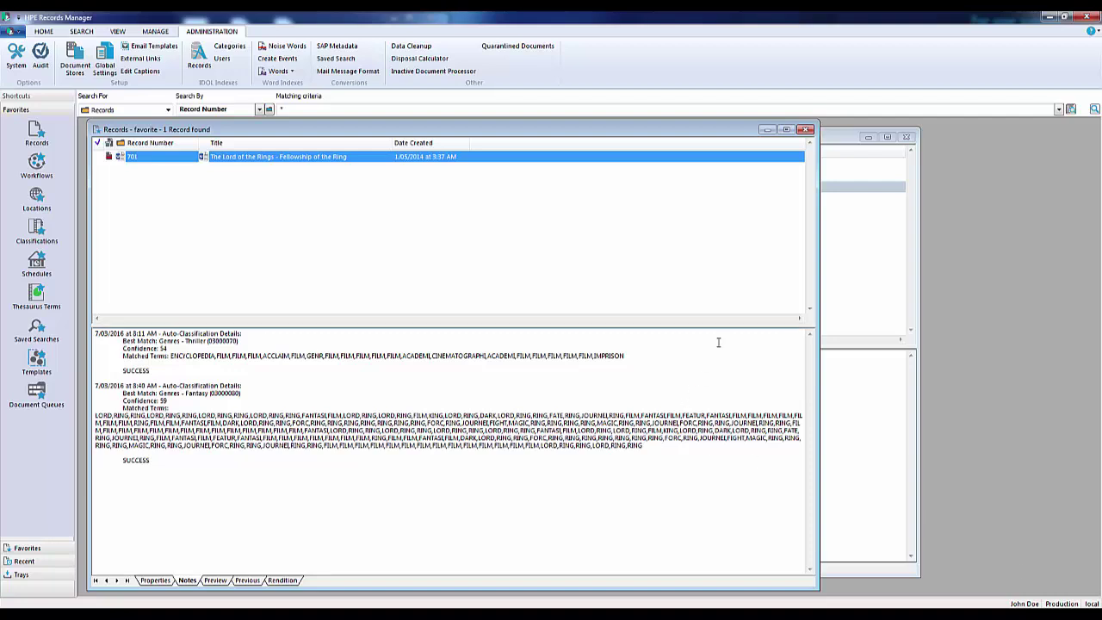
Examine the contents of the Genres - Fantasy classification and its May 2014 folder in the classifications tree
left_click(851, 259)
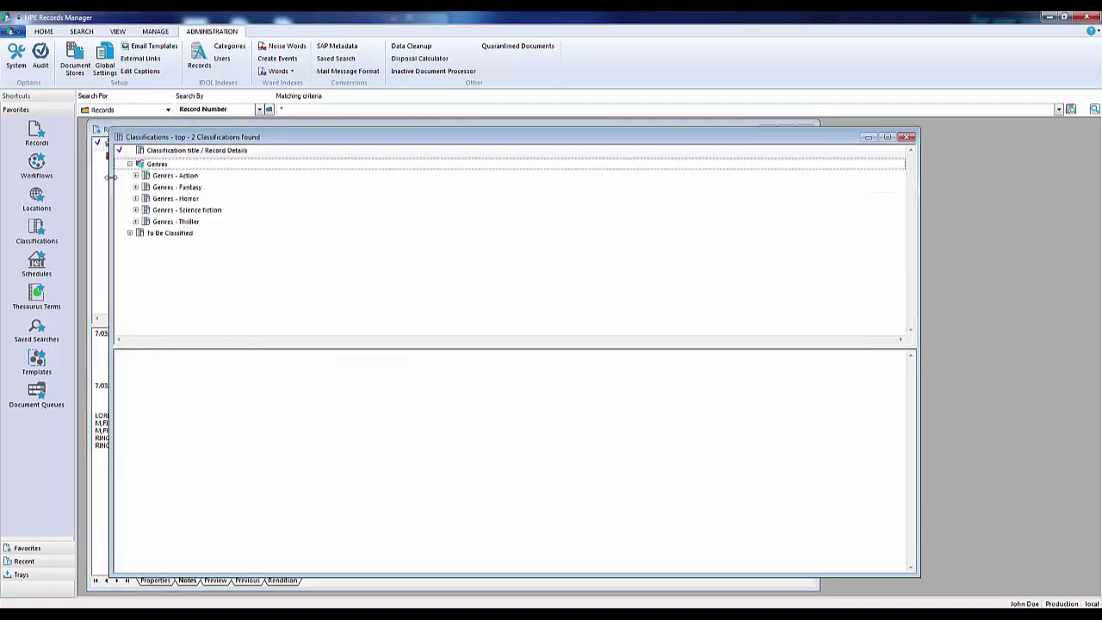
left_click(135, 188)
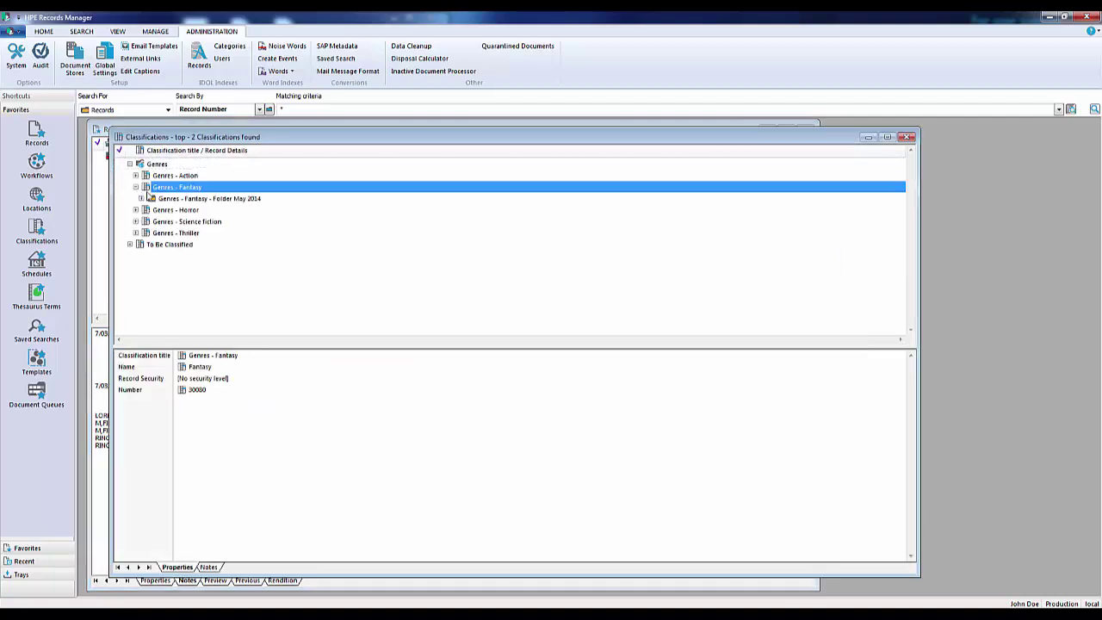
left_click(141, 198)
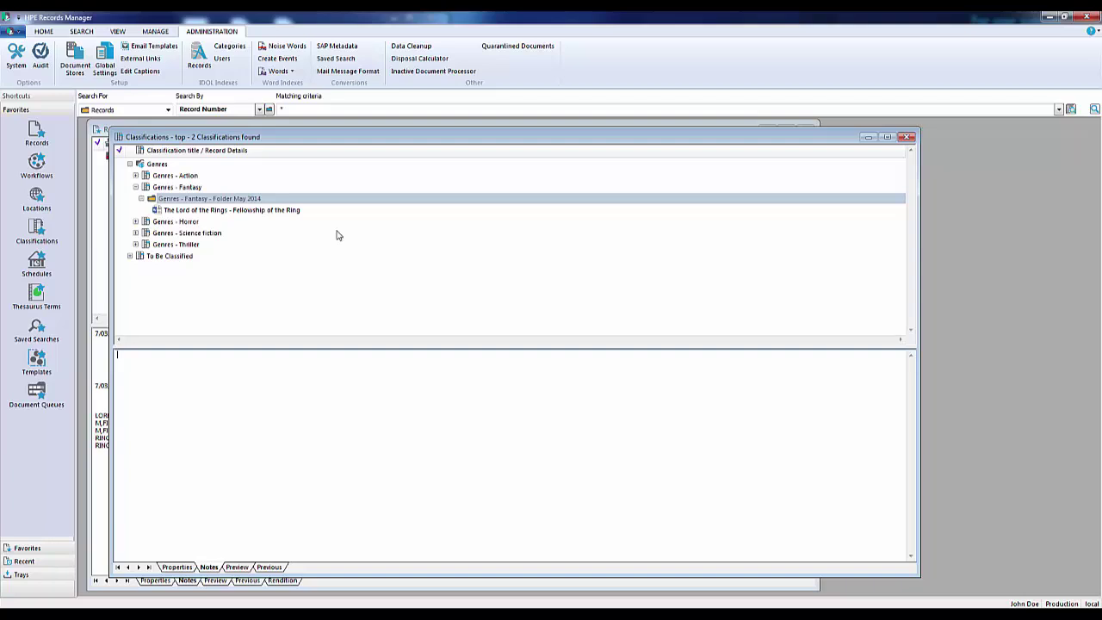
Open the category training terms from the auto-classification properties of the Genres - Fantasy classification
left_click(194, 189)
right_click(195, 190)
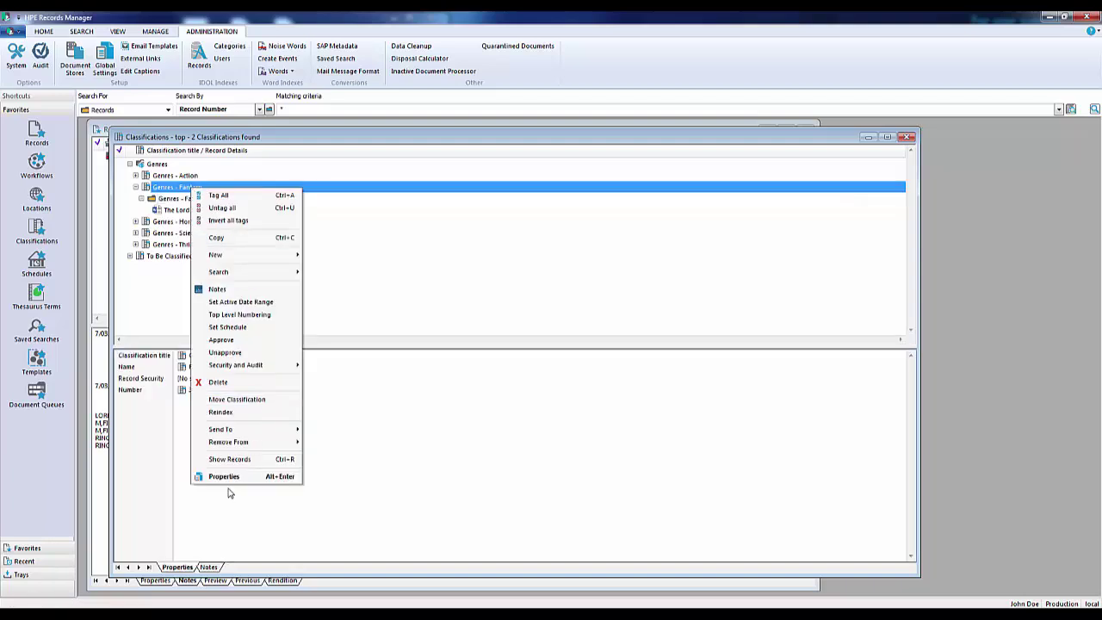
left_click(285, 450)
left_click(796, 91)
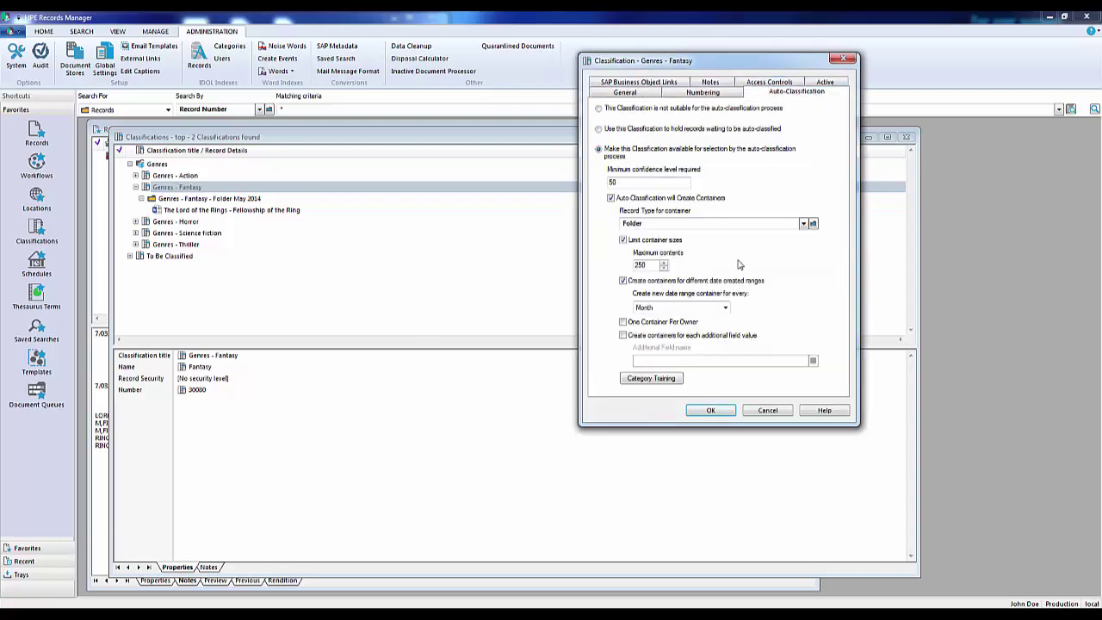
left_click(658, 385)
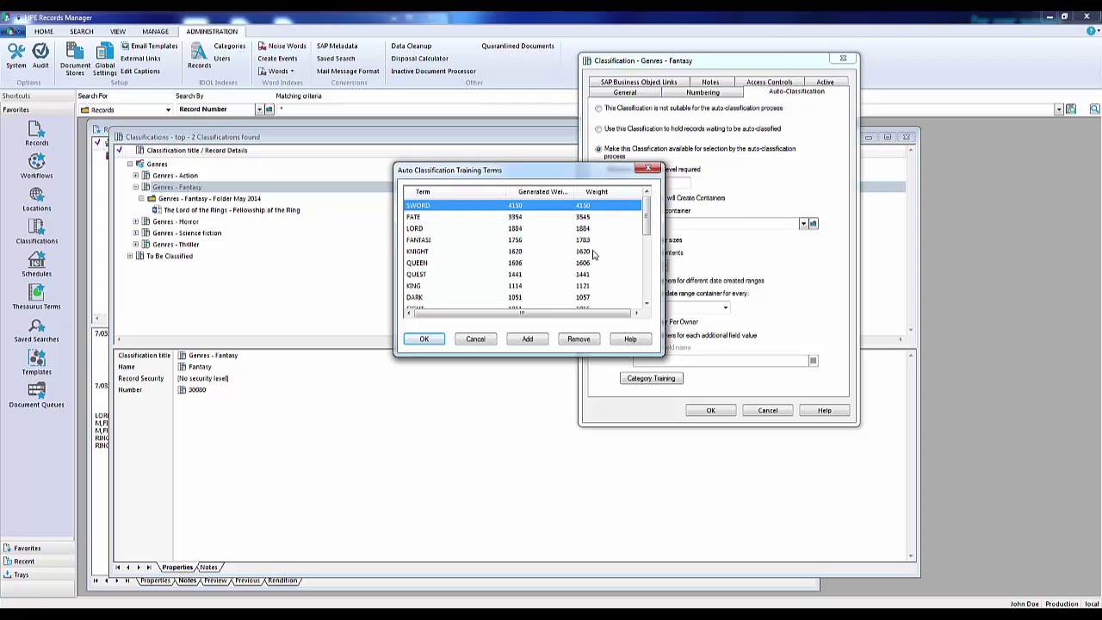
Set the weight of the training term KNIGHT to 10
left_click(422, 251)
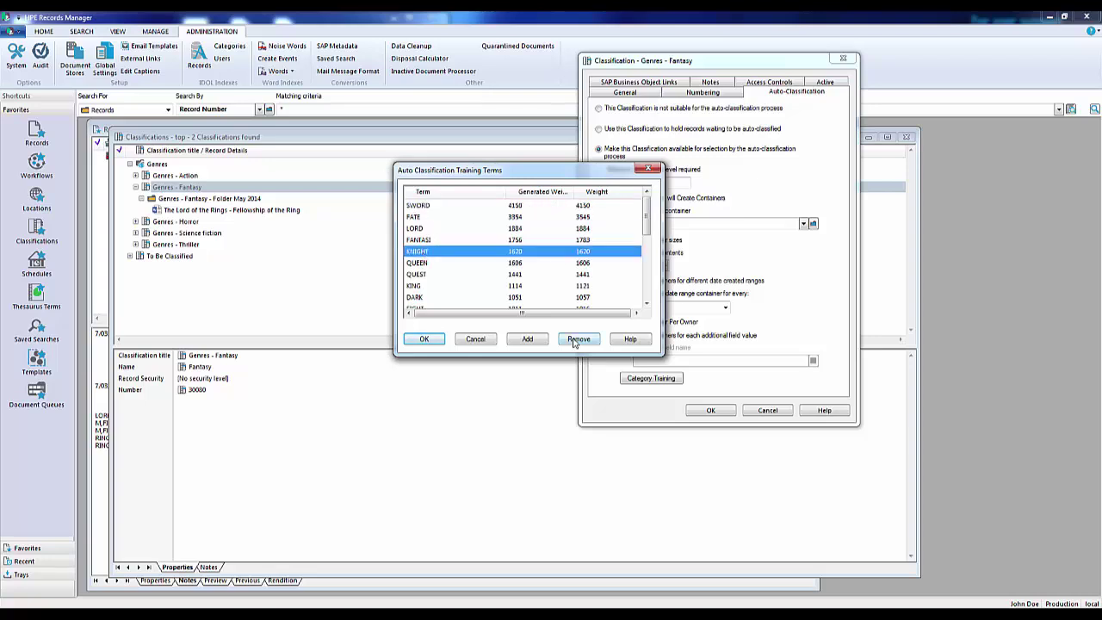
double_click(467, 252)
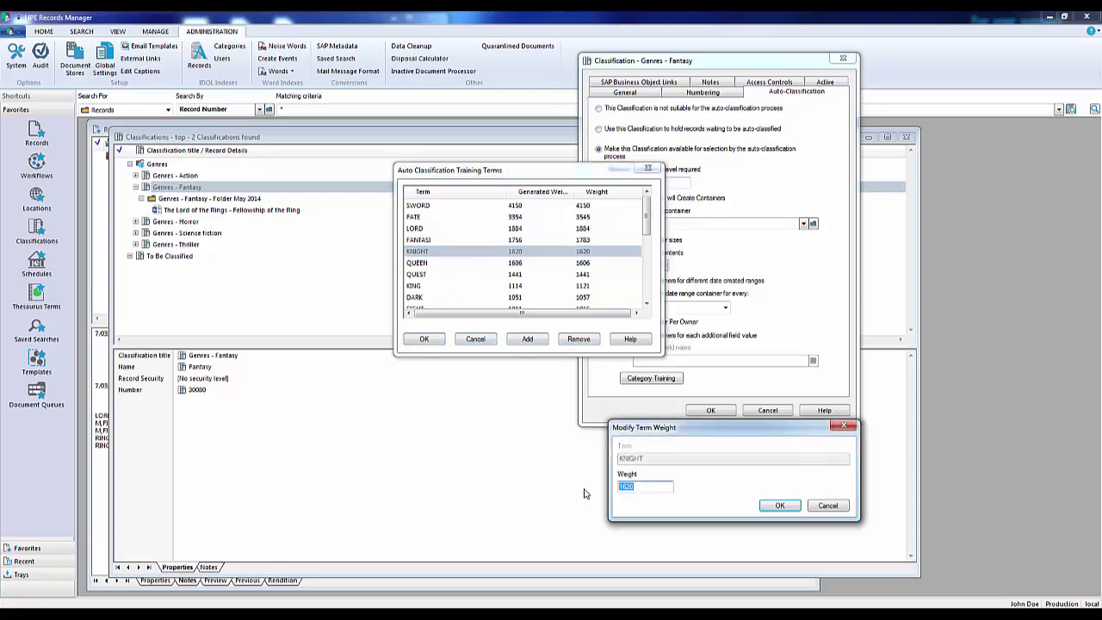
type("10")
left_click(784, 506)
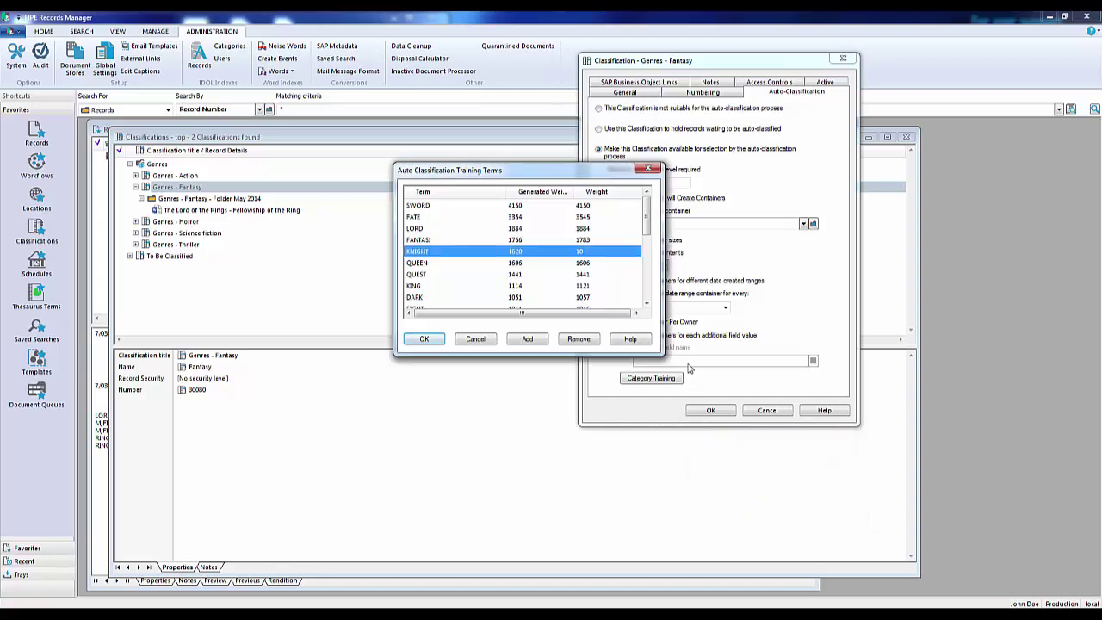